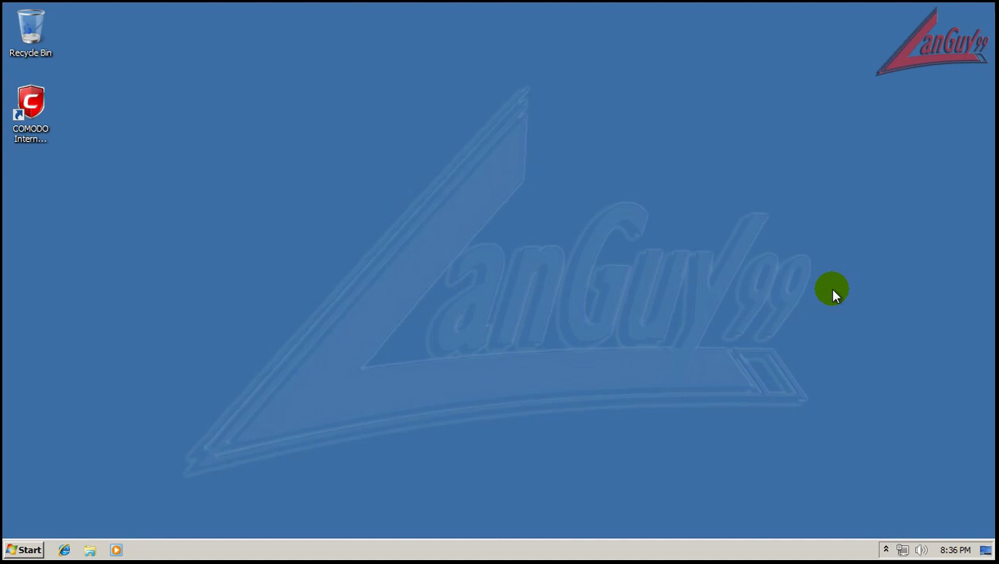
# Reveal the hidden notification-area icons to locate the COMODO tray icon
pyautogui.click(885, 549)
pyautogui.click(782, 464)
pyautogui.click(899, 551)
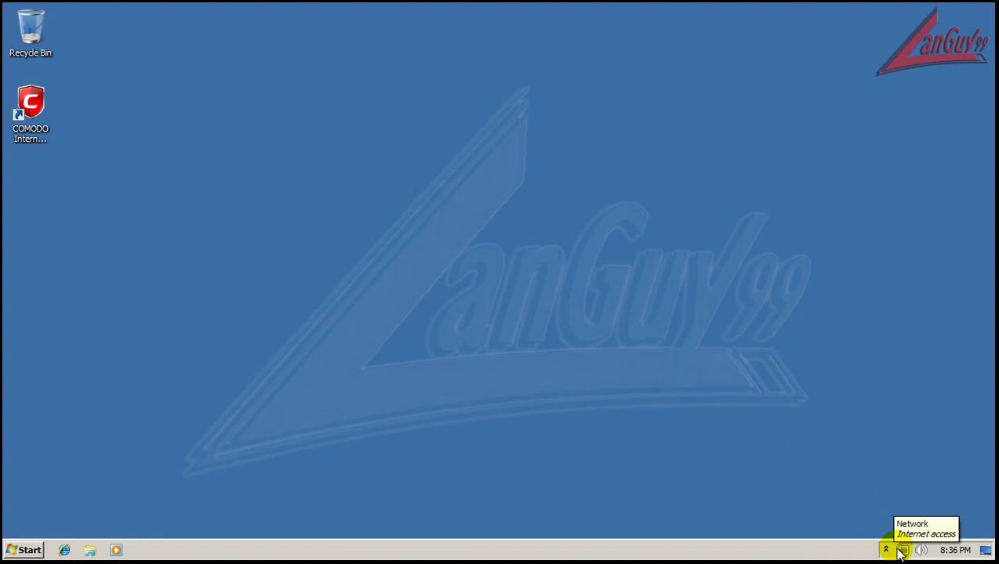
pyautogui.click(886, 551)
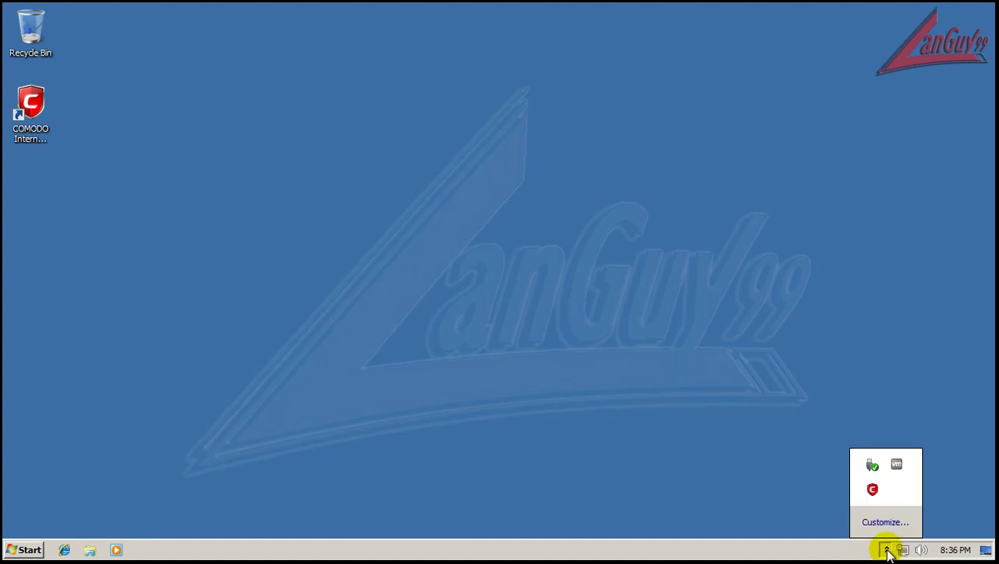
# Check COMODO's active Configuration and Sandbox Security Level in its tray menu
pyautogui.rightClick(872, 490)
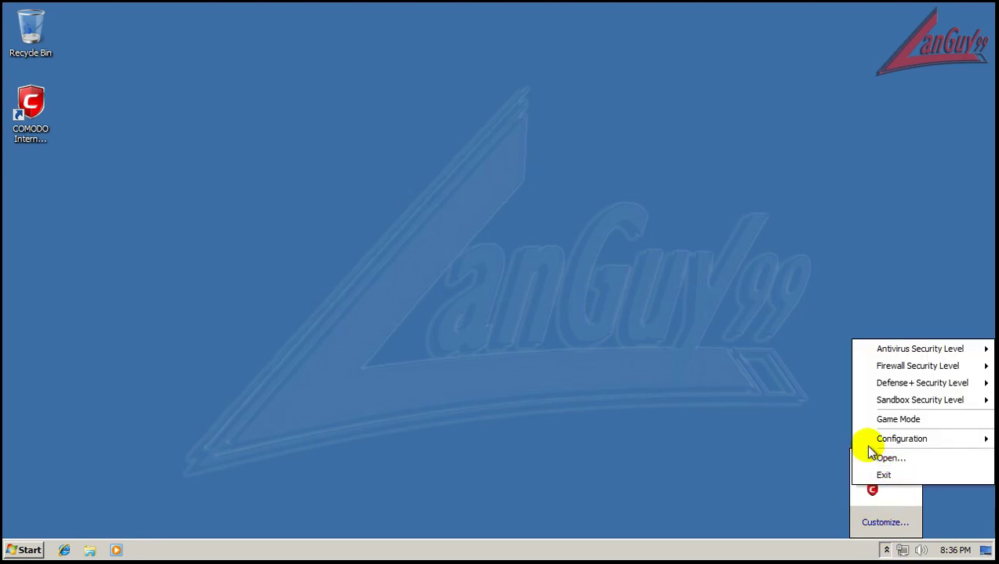
pyautogui.moveTo(876, 449)
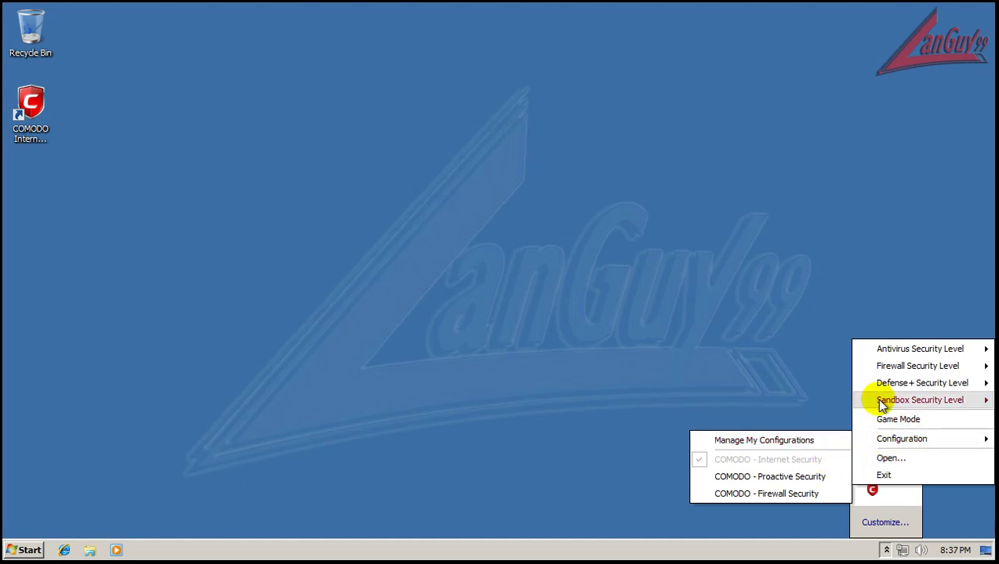
pyautogui.moveTo(881, 405)
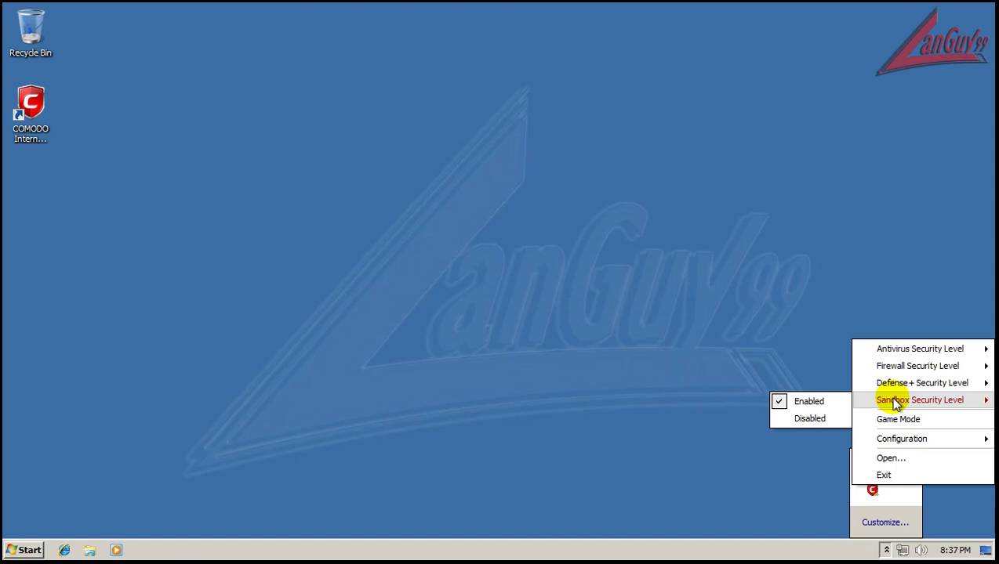
pyautogui.click(886, 550)
pyautogui.click(886, 550)
pyautogui.doubleClick(872, 491)
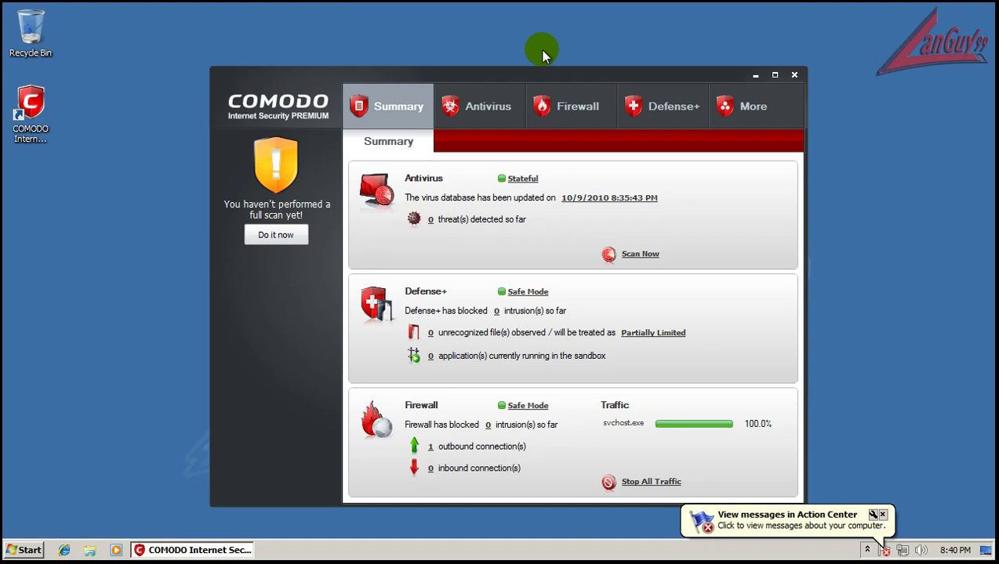
# Bring up and dismiss the COMODO desktop shortcut's options and the Start menu
pyautogui.rightClick(29, 110)
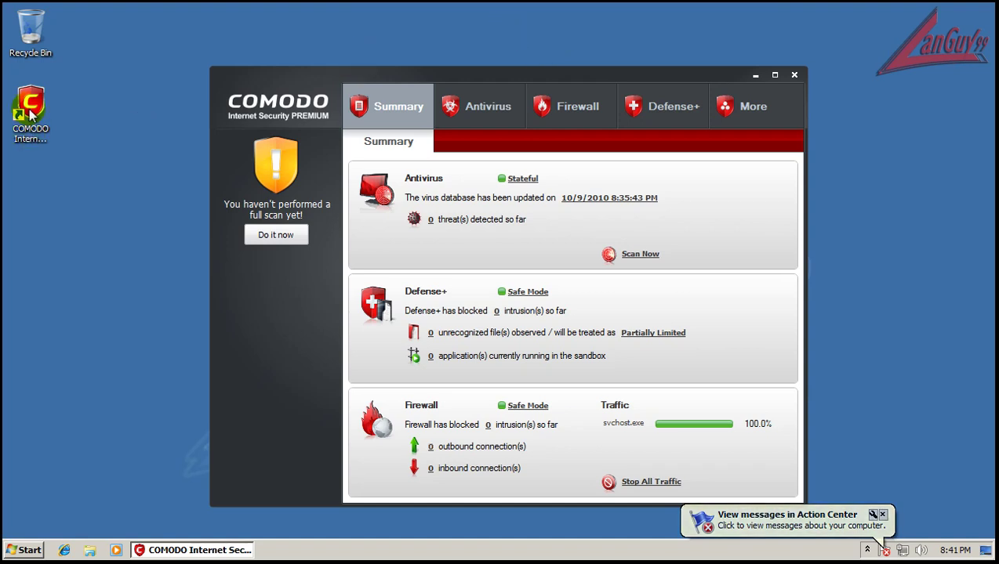
pyautogui.click(175, 162)
pyautogui.click(35, 551)
pyautogui.click(104, 156)
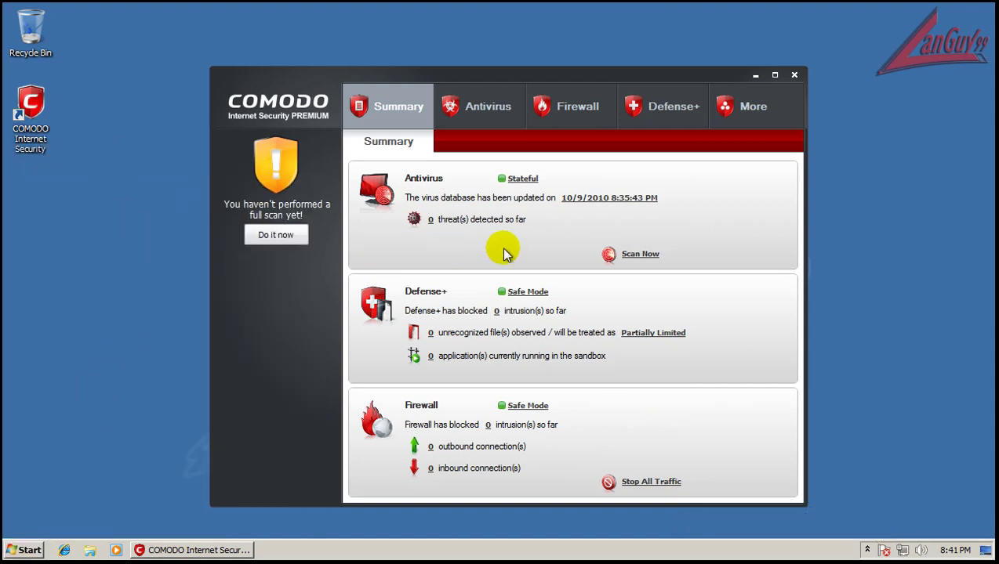
# Review the Run As trust levels in Defense+'s Run a Program in the Sandbox dialog
pyautogui.click(641, 114)
pyautogui.click(707, 232)
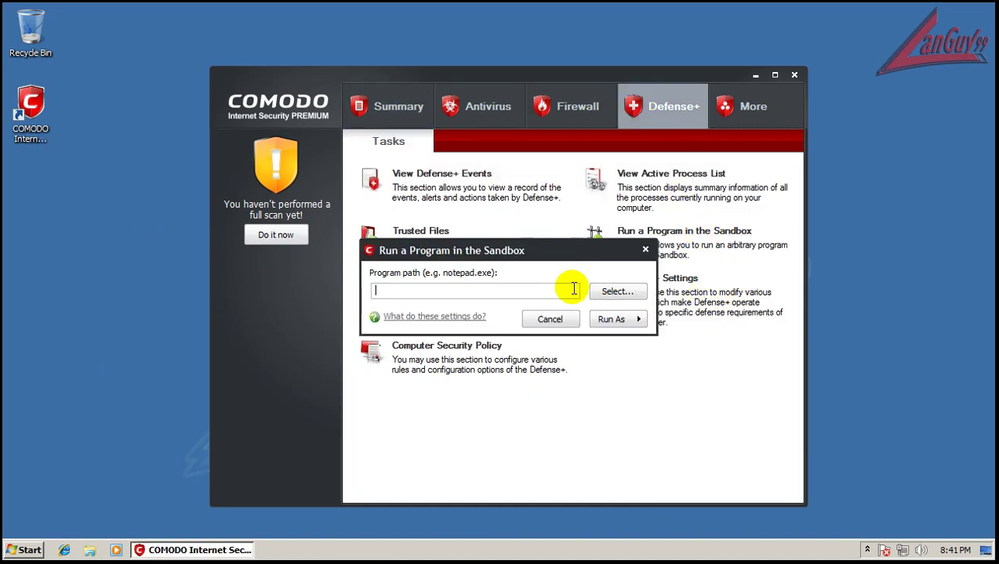
pyautogui.click(615, 319)
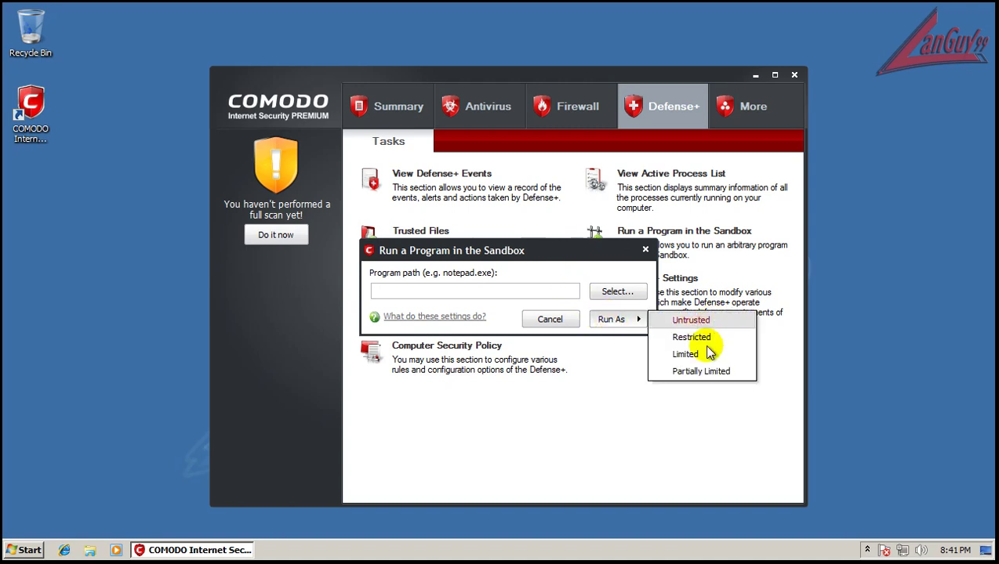
pyautogui.click(617, 256)
# Close the sandbox dialog, return to Summary, and close the COMODO main window
pyautogui.click(645, 249)
pyautogui.click(413, 106)
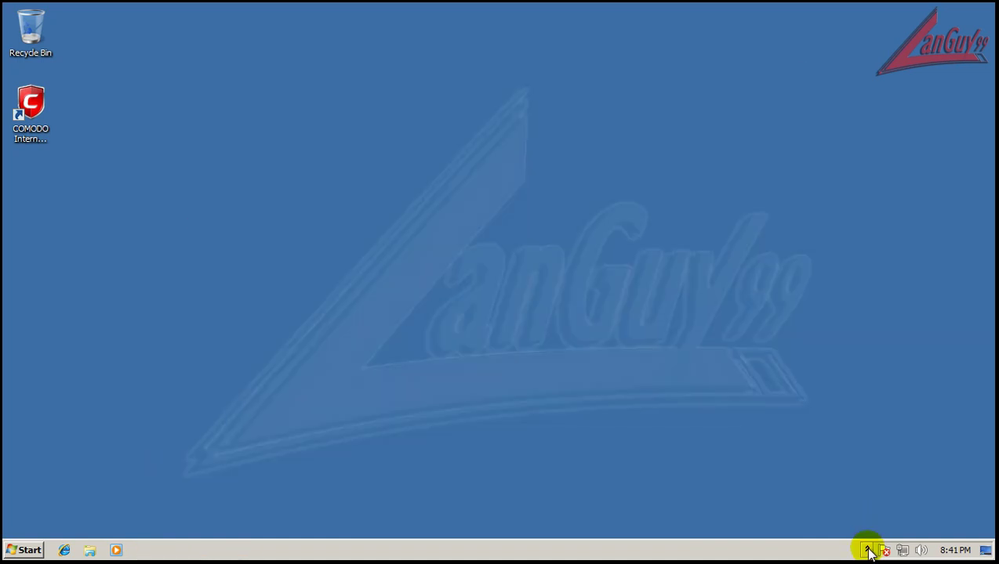
pyautogui.click(866, 550)
# Reopen COMODO from the tray menu, glance at Antivirus tasks, then return to Summary
pyautogui.rightClick(852, 487)
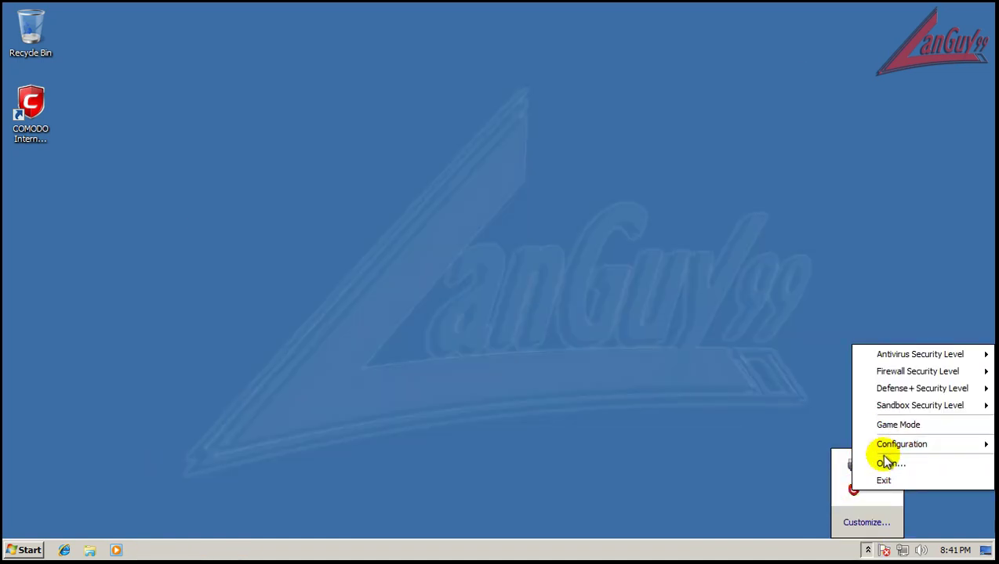
pyautogui.moveTo(887, 448)
pyautogui.moveTo(899, 395)
pyautogui.moveTo(899, 377)
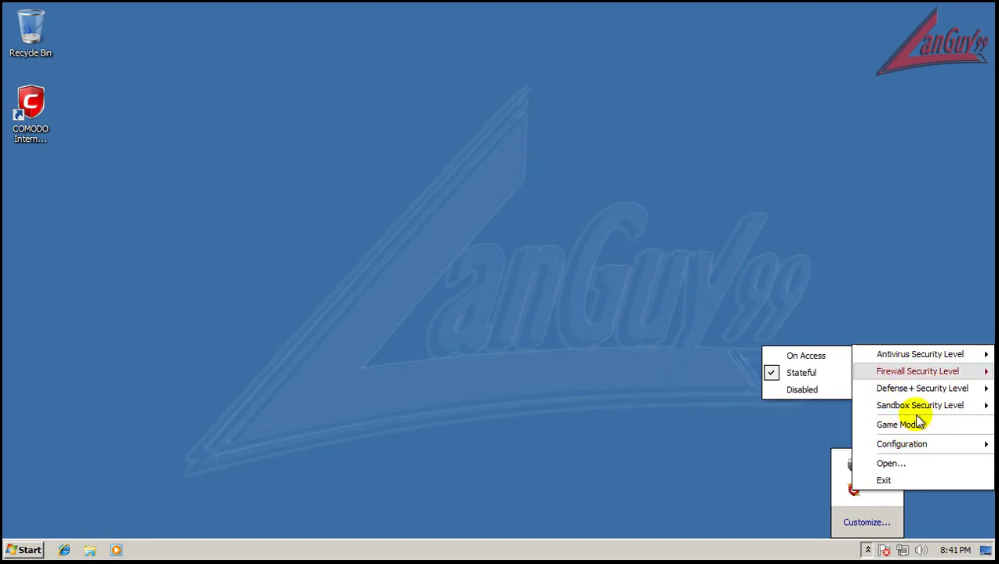
pyautogui.click(913, 466)
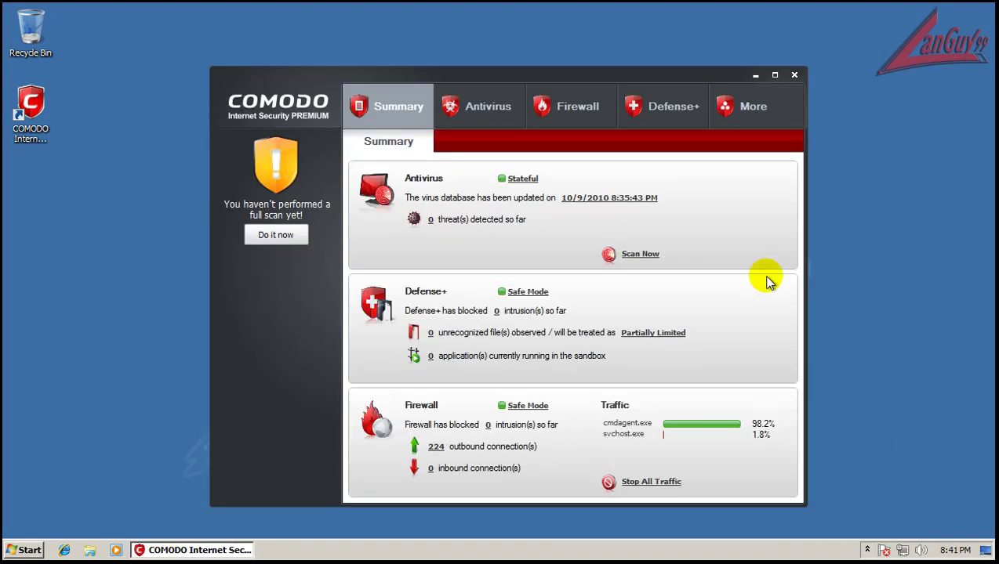
pyautogui.click(491, 111)
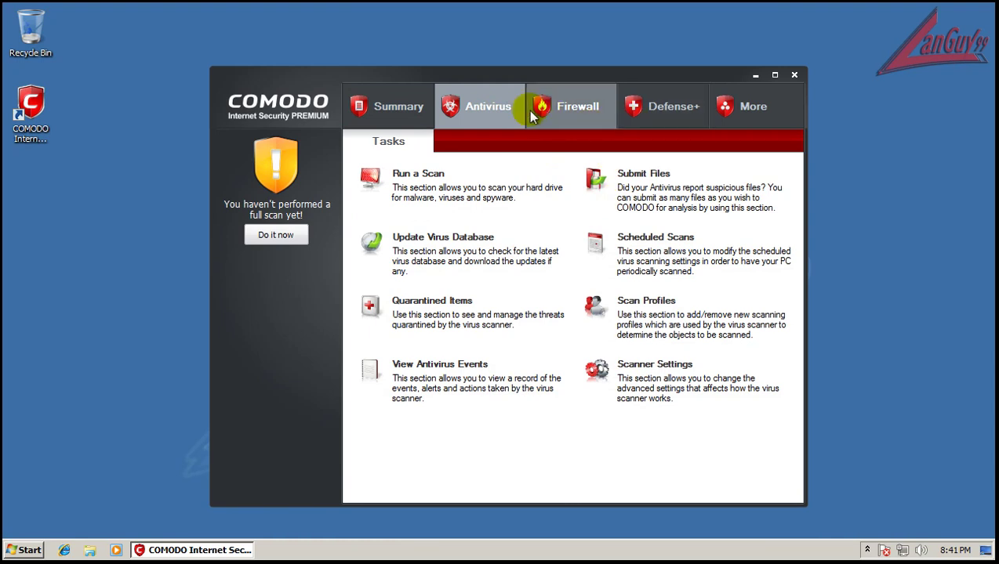
pyautogui.click(403, 126)
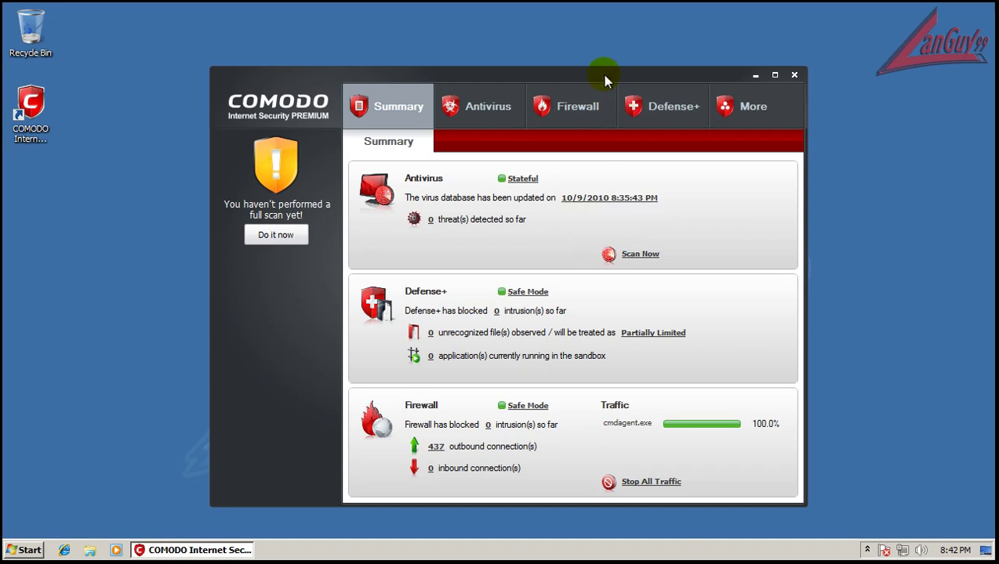
# Close the COMODO main window and reveal its tray icon among the hidden notification icons
pyautogui.click(794, 74)
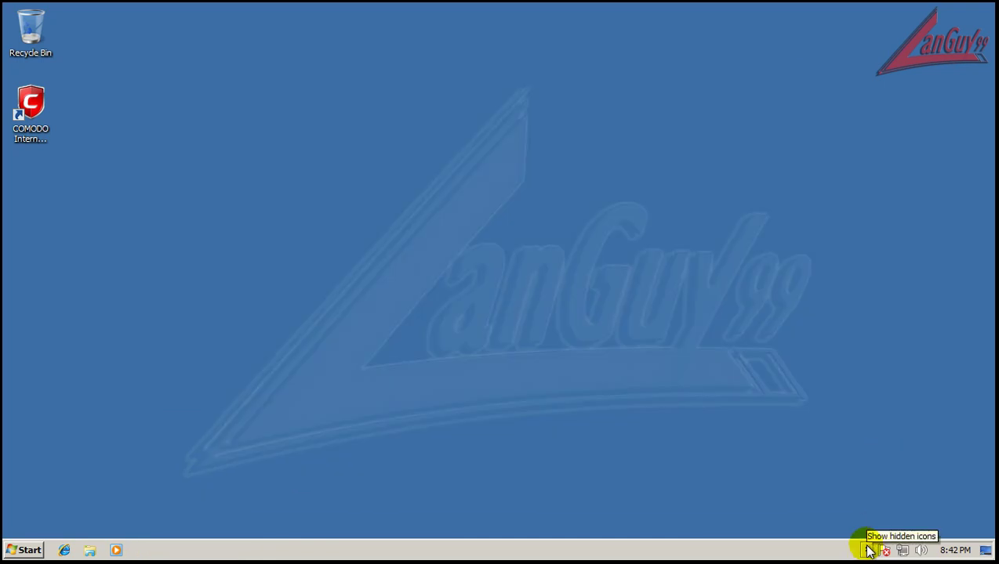
pyautogui.click(868, 550)
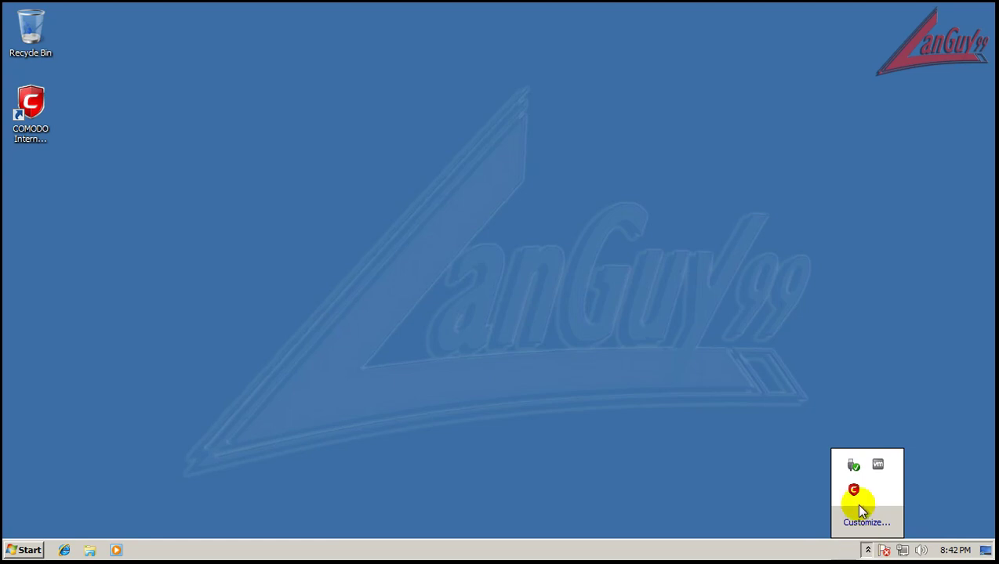
pyautogui.rightClick(852, 491)
pyautogui.click(807, 484)
pyautogui.click(869, 548)
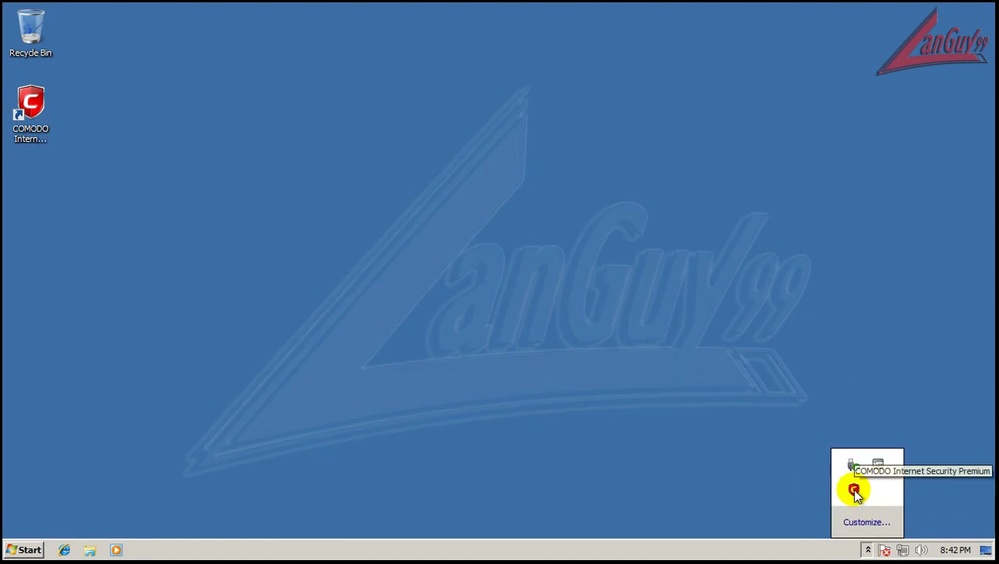
# Switch COMODO's configuration to COMODO - Proactive Security and acknowledge the confirmation
pyautogui.rightClick(853, 491)
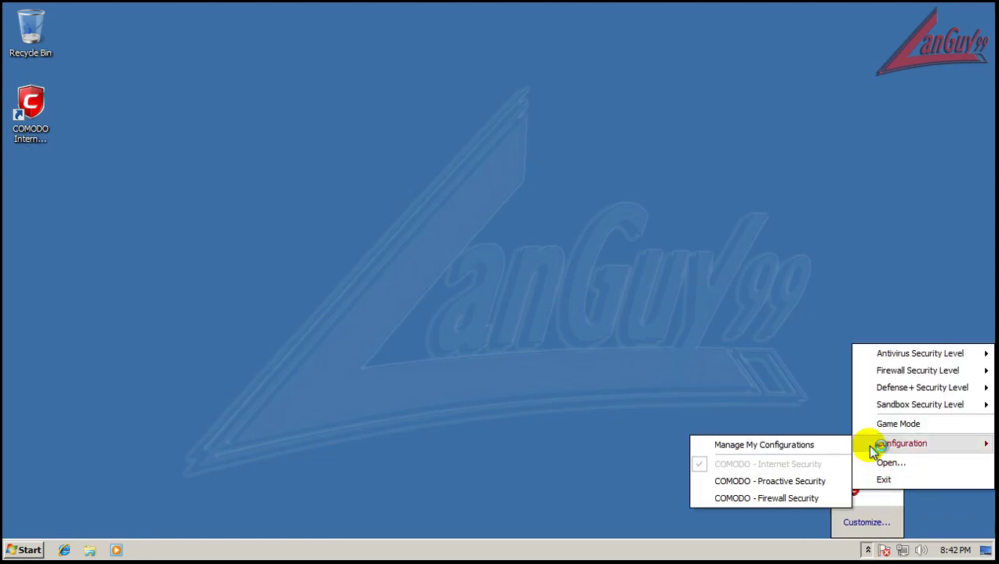
pyautogui.click(838, 494)
pyautogui.click(868, 551)
pyautogui.rightClick(854, 492)
pyautogui.click(787, 480)
pyautogui.click(601, 308)
# Set the Defense+ Security Level to Paranoid Mode and reopen the tray menu to review levels
pyautogui.click(867, 550)
pyautogui.rightClick(853, 489)
pyautogui.moveTo(880, 403)
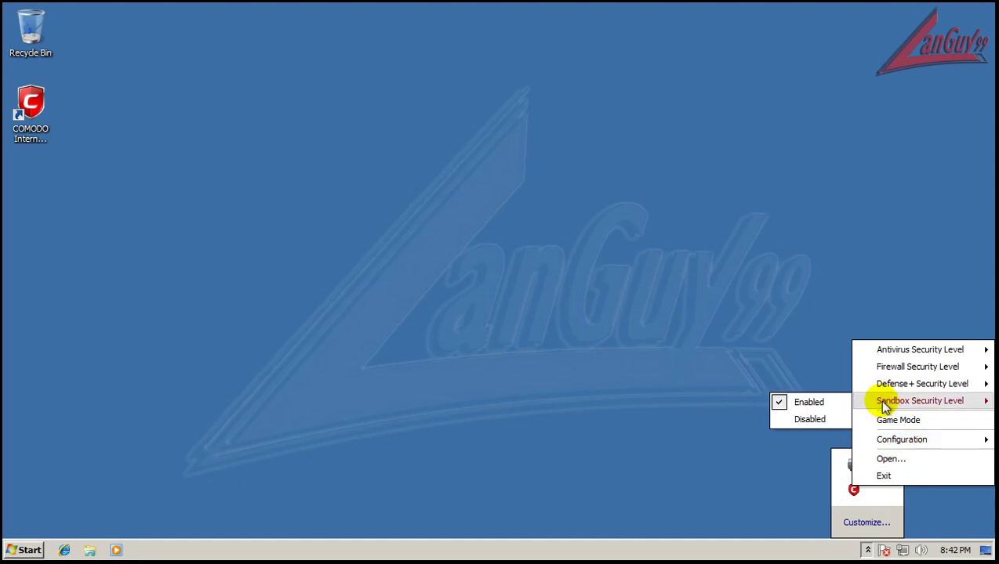
pyautogui.moveTo(883, 383)
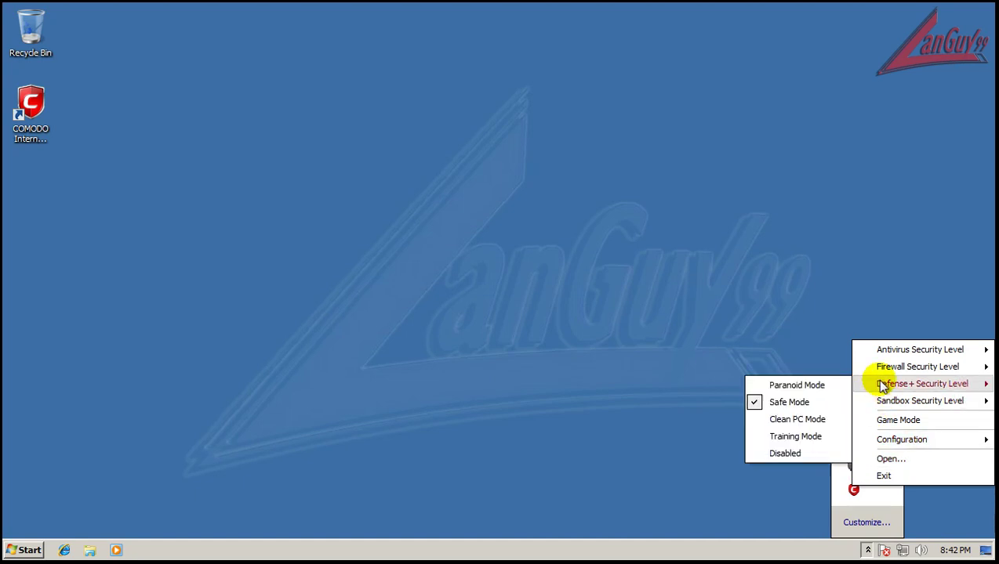
pyautogui.click(817, 385)
pyautogui.click(867, 551)
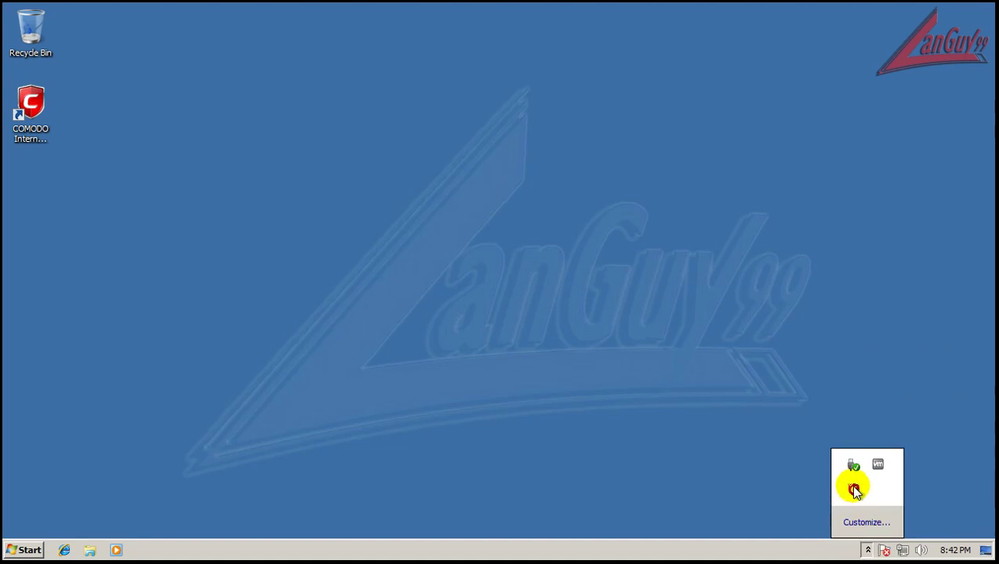
pyautogui.rightClick(853, 489)
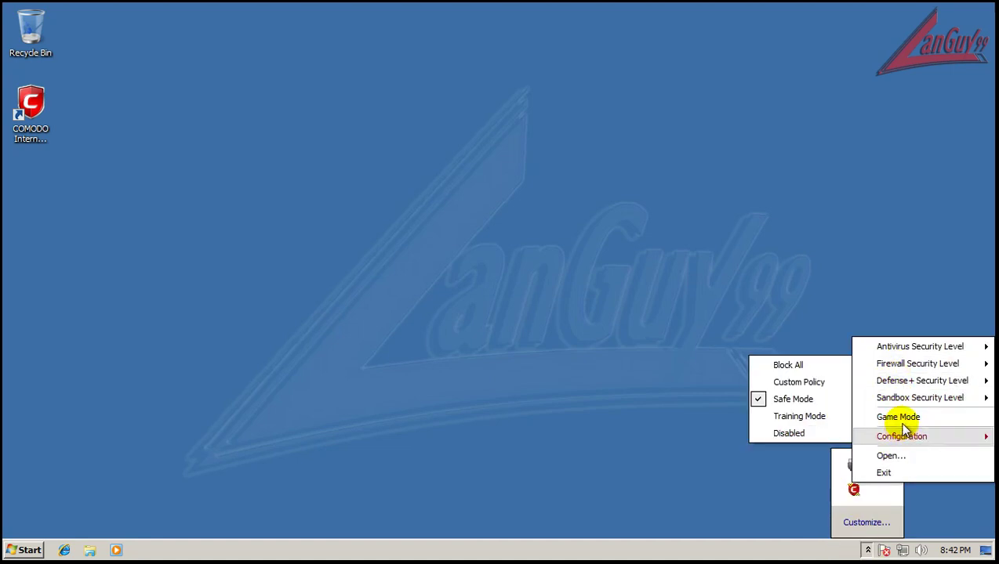
# In Firewall Behavior Settings' Alert Settings, move Alert Frequency from Low to Medium and confirm
pyautogui.click(891, 455)
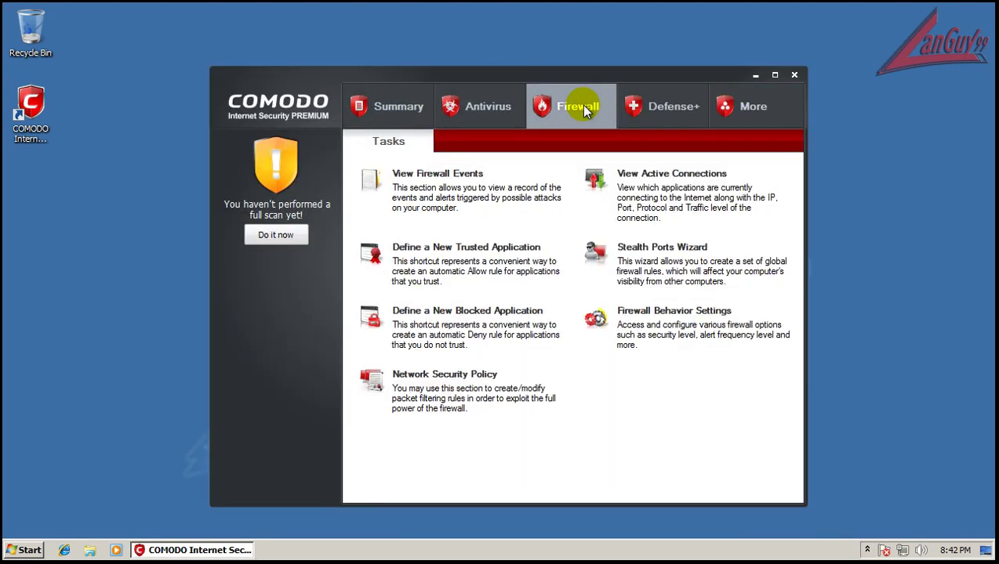
pyautogui.click(668, 317)
pyautogui.click(431, 151)
pyautogui.moveTo(352, 270); pyautogui.dragTo(354, 255)
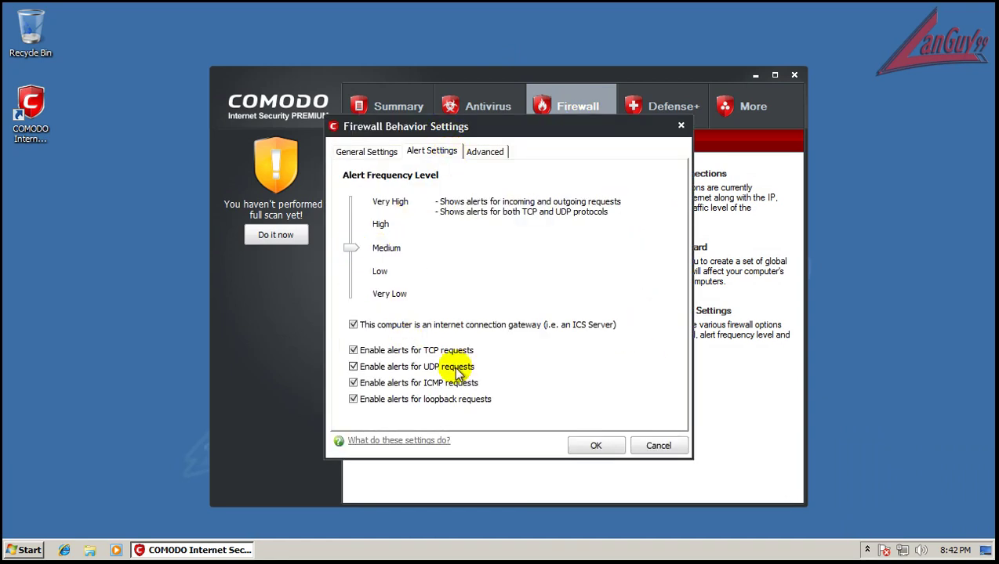
pyautogui.click(596, 445)
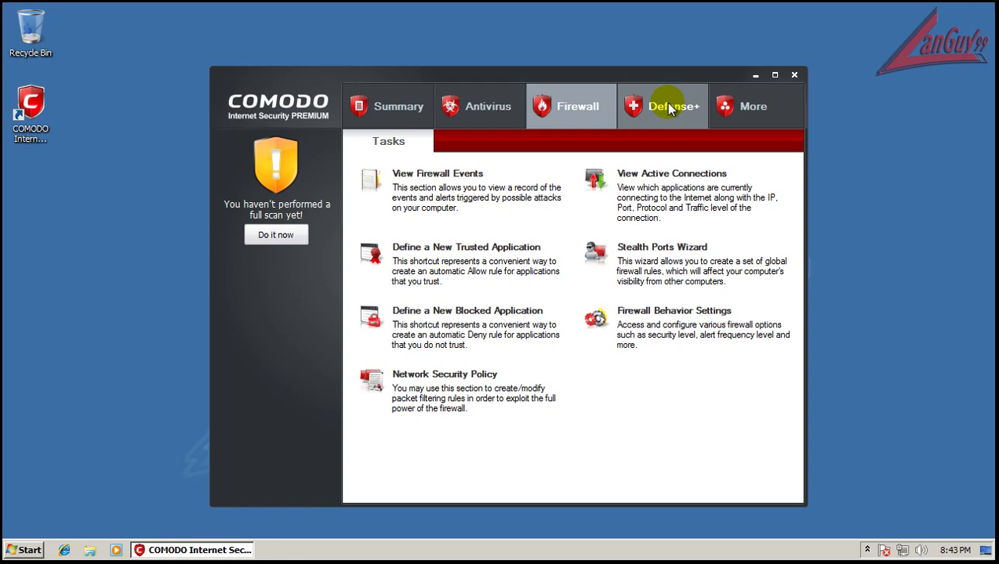
# Scroll through the Defense+ Rules in Computer Security Policy and cancel without changes
pyautogui.click(669, 110)
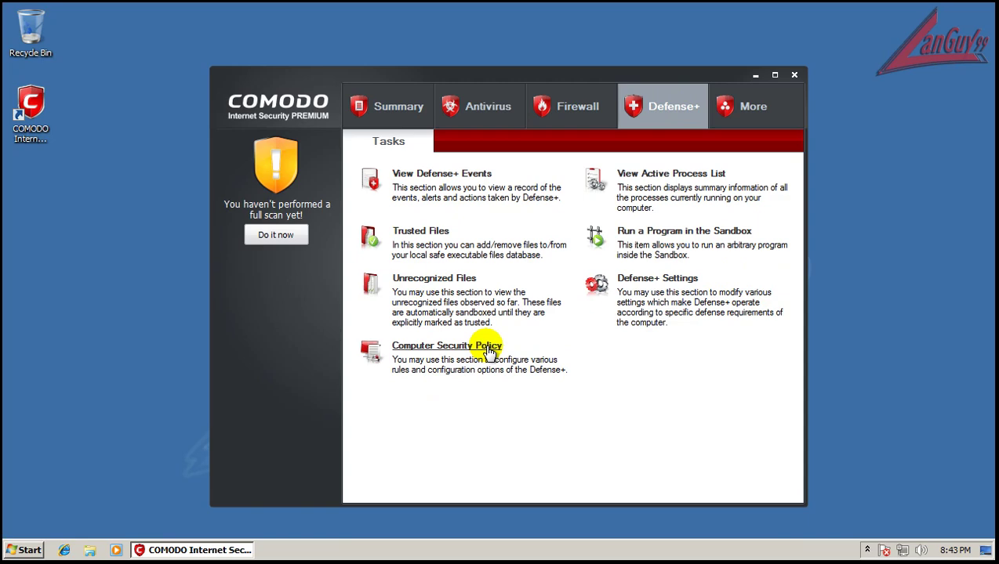
pyautogui.click(487, 347)
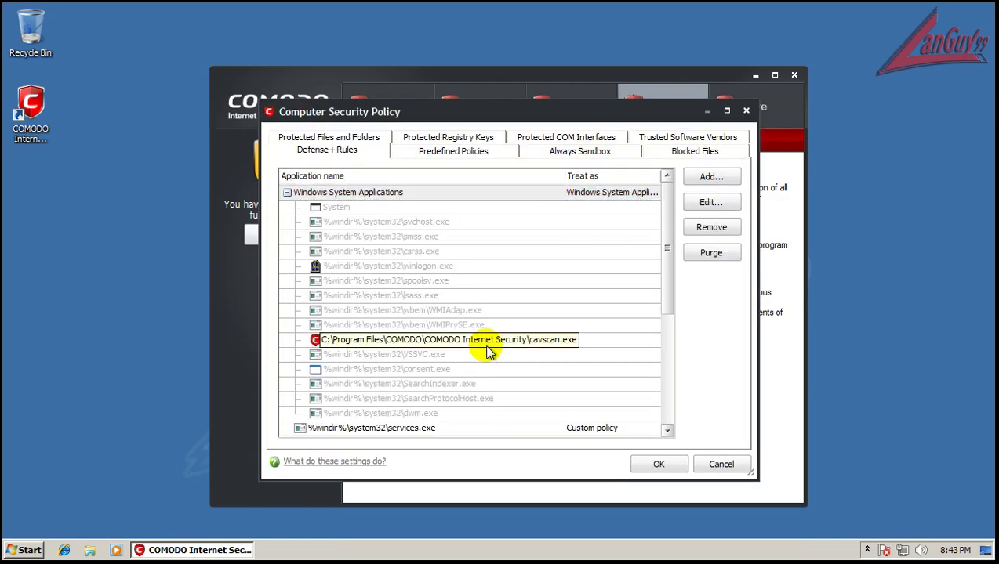
pyautogui.moveTo(665, 257); pyautogui.dragTo(666, 424)
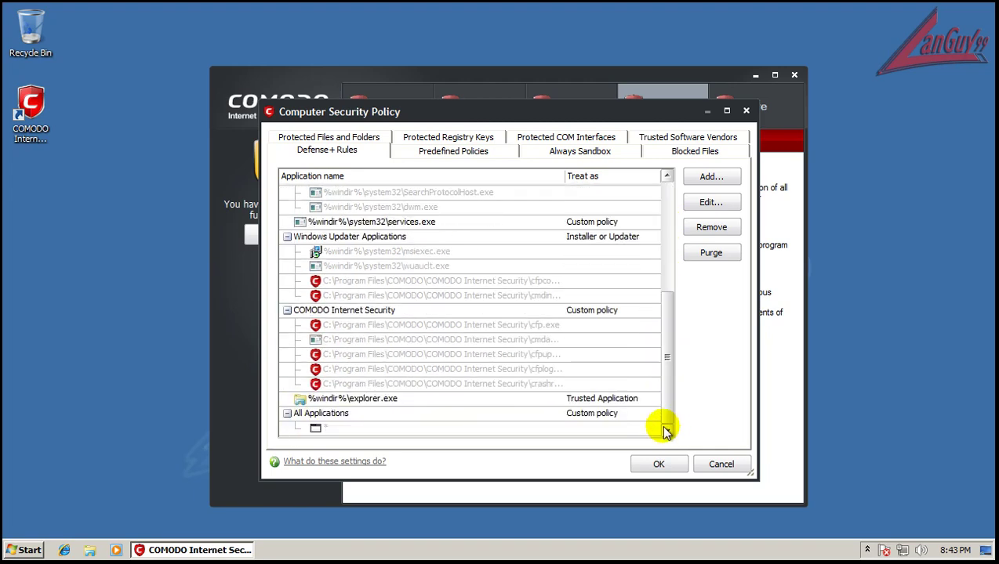
pyautogui.moveTo(664, 407); pyautogui.dragTo(678, 255)
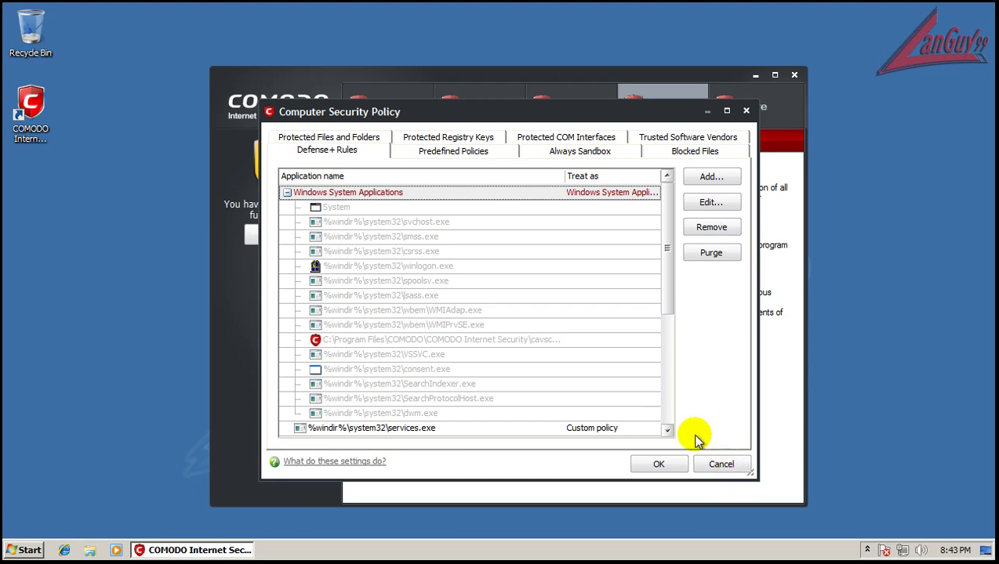
pyautogui.click(719, 465)
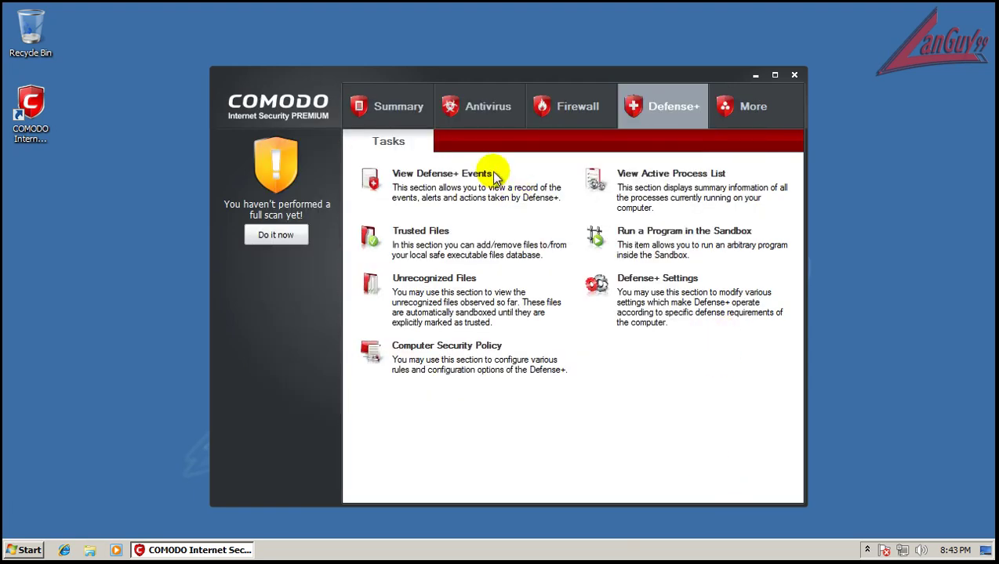
# Open the Summary page showing Defense+ in Paranoid Mode and Firewall in Safe Mode
pyautogui.click(398, 115)
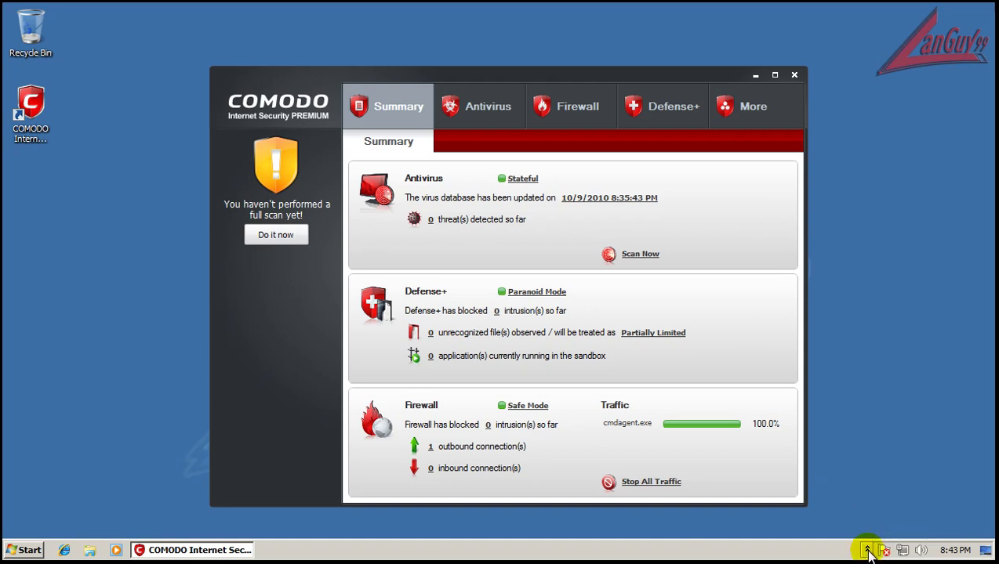
# Check that the Defense+ Trusted Files list is empty, then close it
pyautogui.click(661, 120)
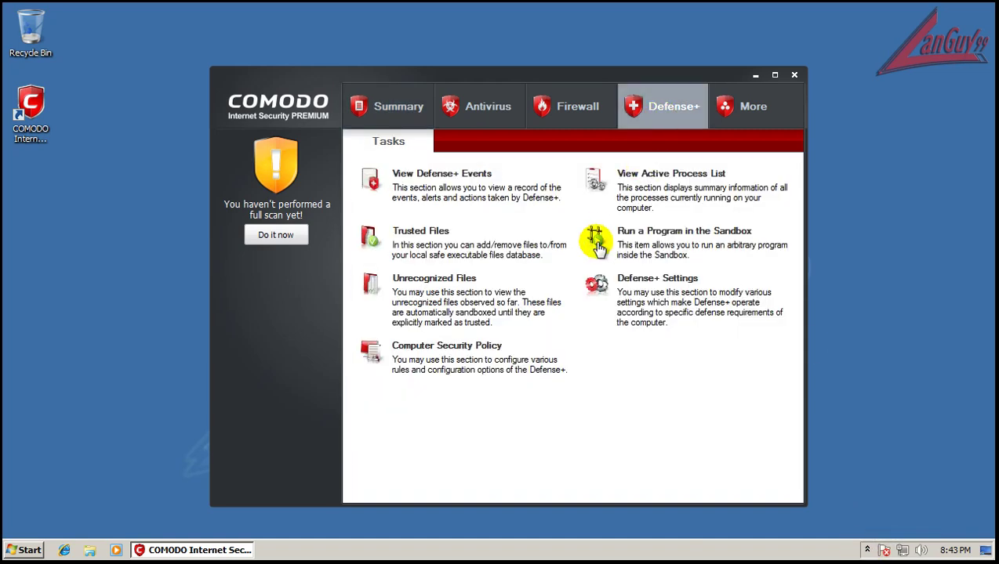
pyautogui.click(438, 233)
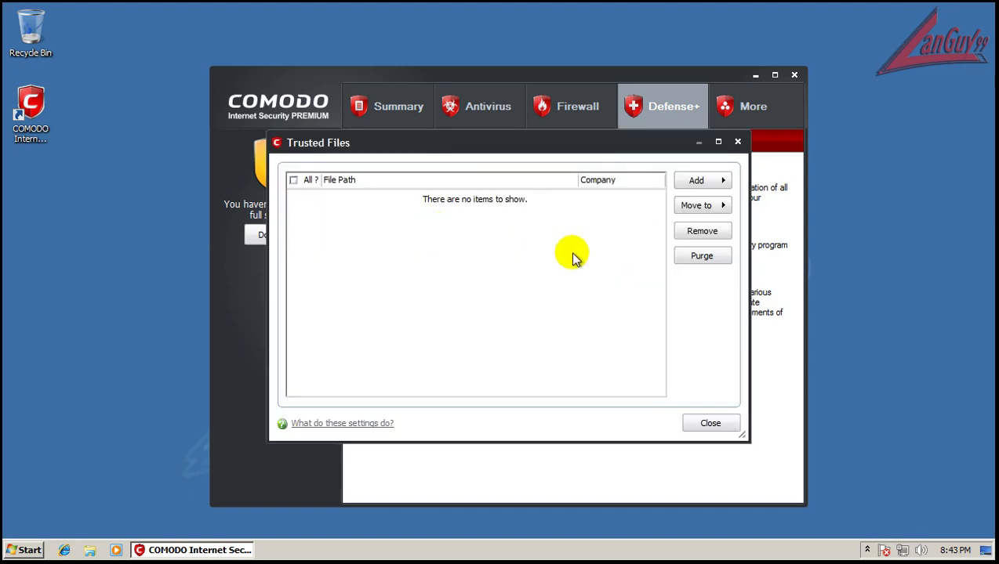
pyautogui.click(736, 142)
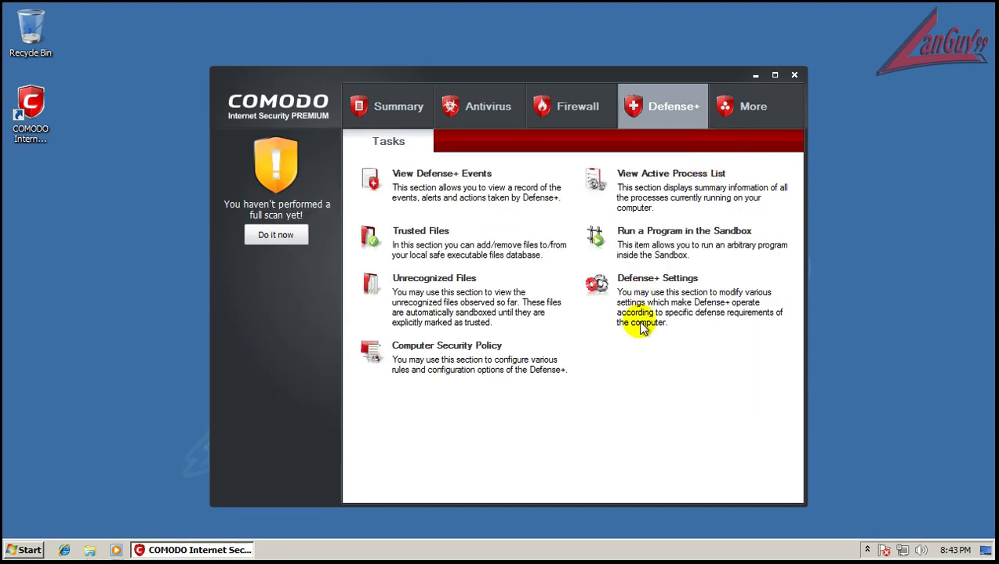
# View the Trusted Software Vendors tab in Computer Security Policy and cancel
pyautogui.click(468, 346)
pyautogui.click(680, 138)
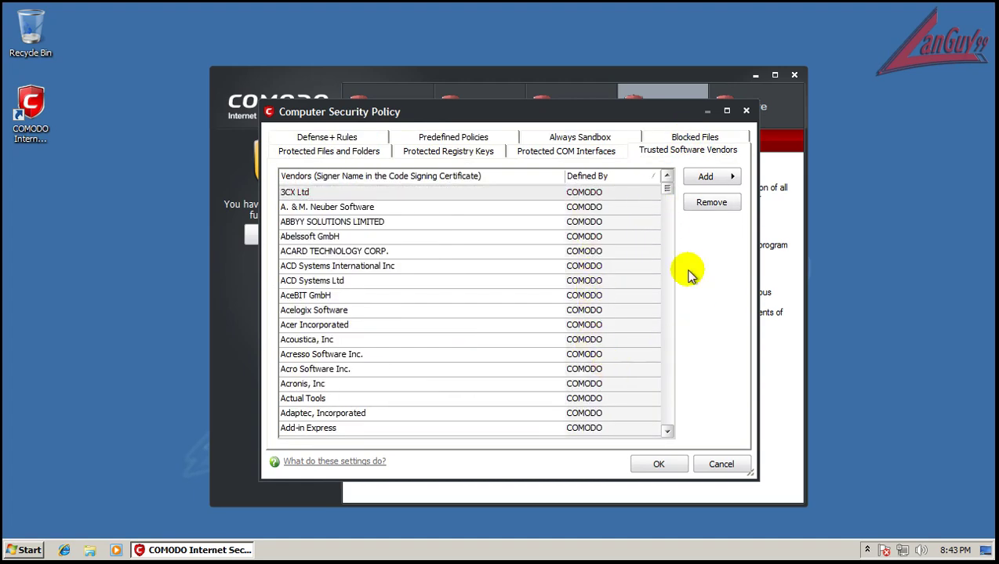
pyautogui.click(719, 465)
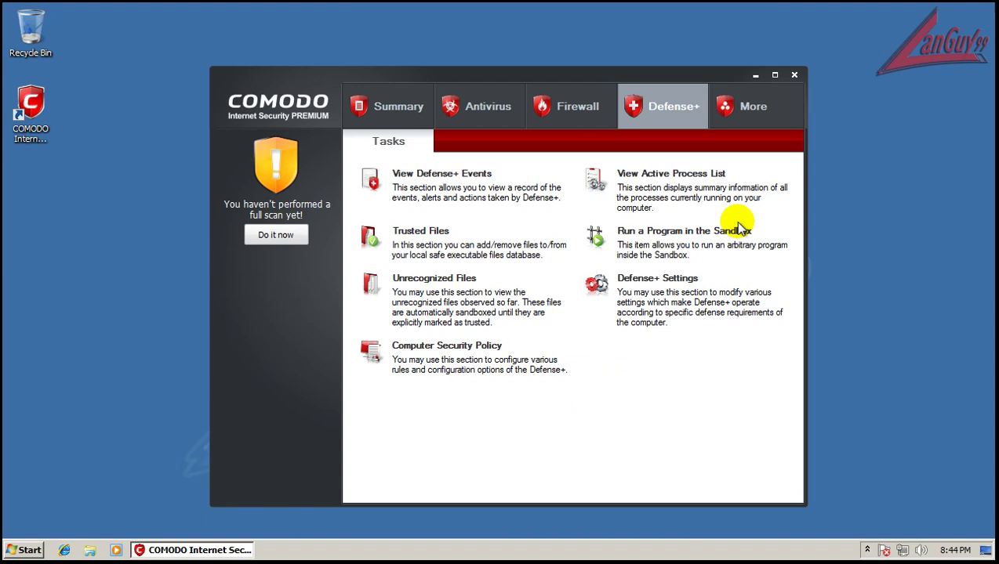
# Return to the Summary page and close the COMODO main window
pyautogui.click(382, 109)
pyautogui.click(794, 75)
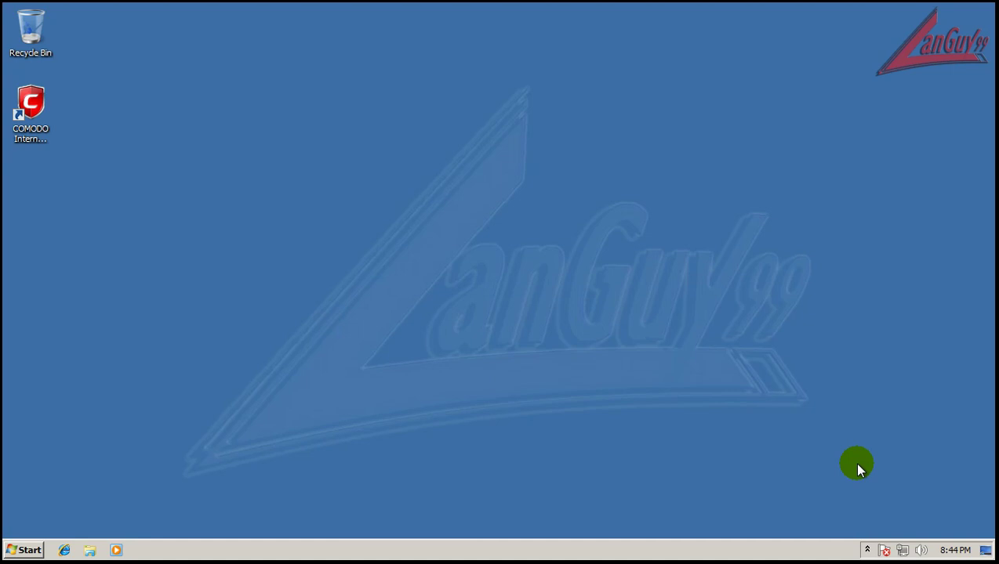
# Open COMODO from the tray and try moving Defense+ from Paranoid to Safe Mode, then discard it
pyautogui.click(866, 550)
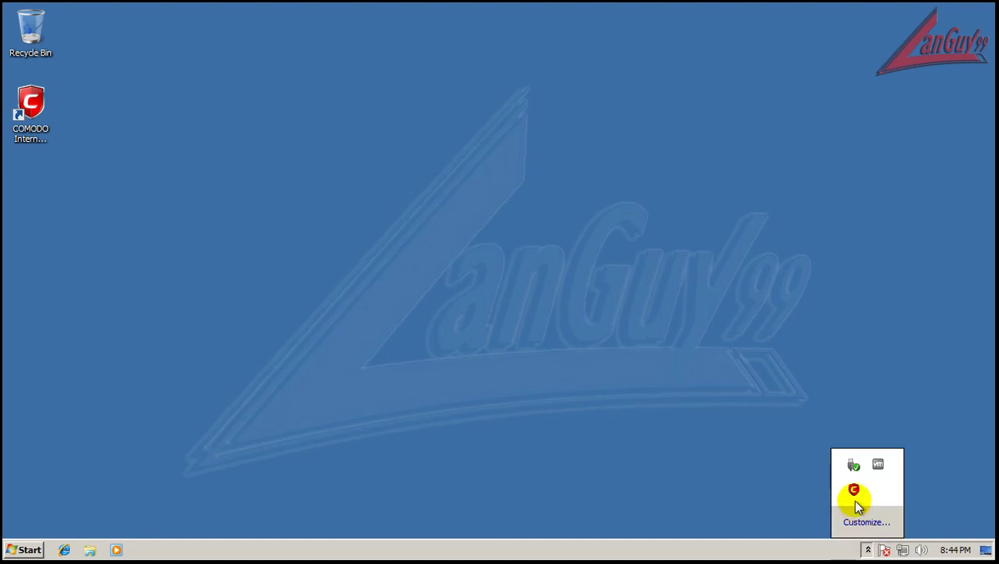
pyautogui.doubleClick(852, 490)
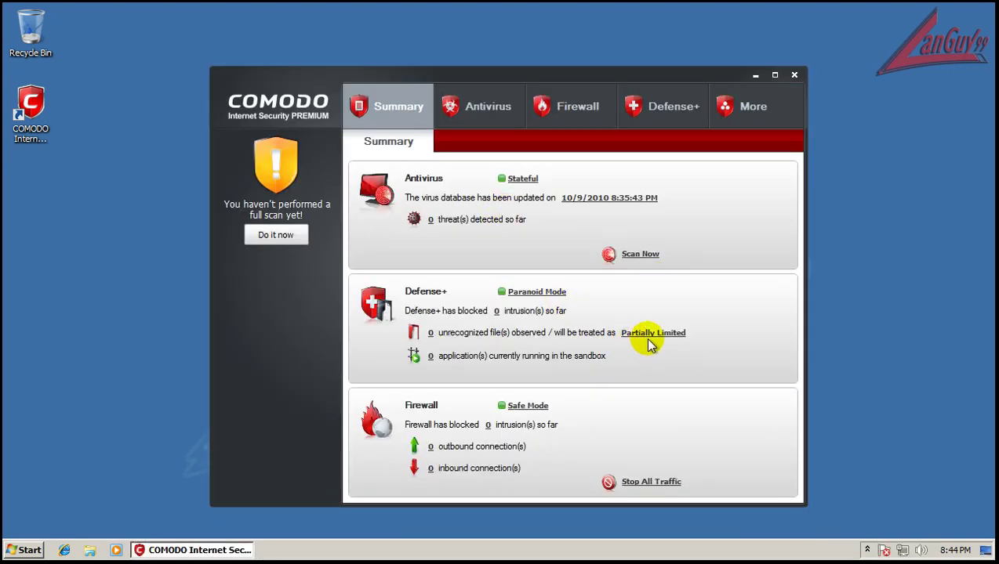
pyautogui.click(538, 292)
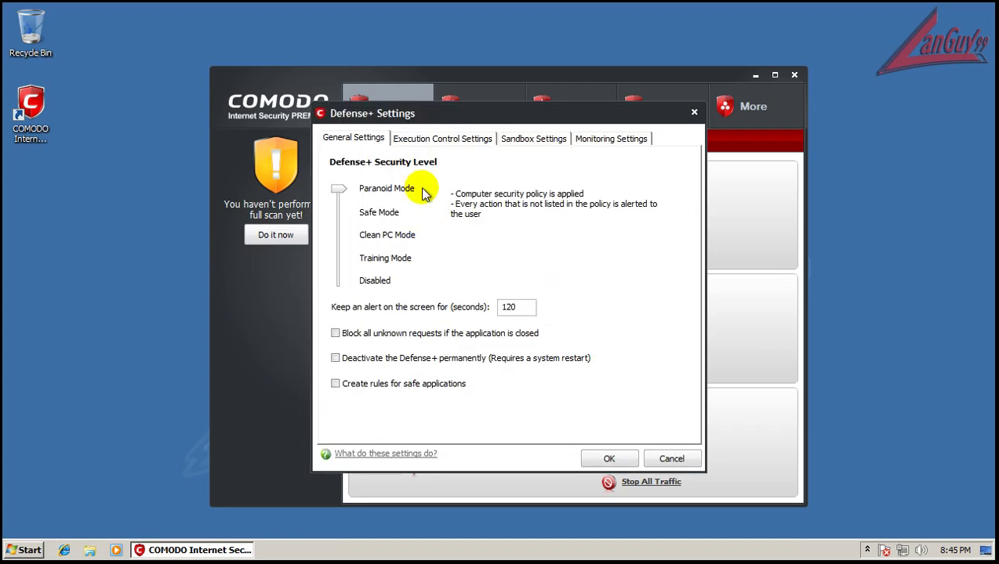
pyautogui.moveTo(339, 191); pyautogui.dragTo(339, 208)
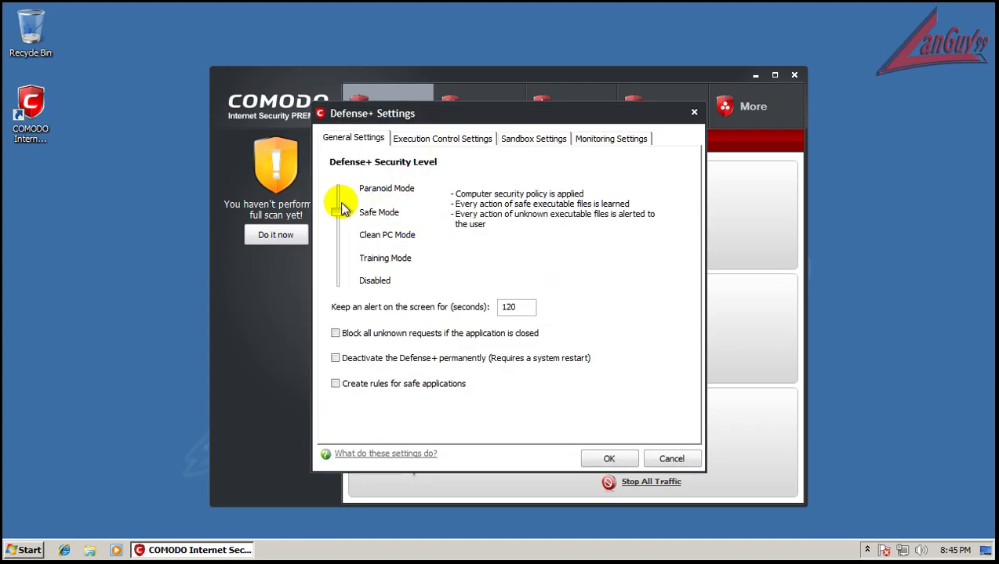
pyautogui.click(671, 459)
# Switch COMODO to the Internet Security configuration from the tray icon's menu
pyautogui.click(866, 550)
pyautogui.rightClick(855, 495)
pyautogui.moveTo(893, 454)
pyautogui.click(816, 483)
pyautogui.click(602, 326)
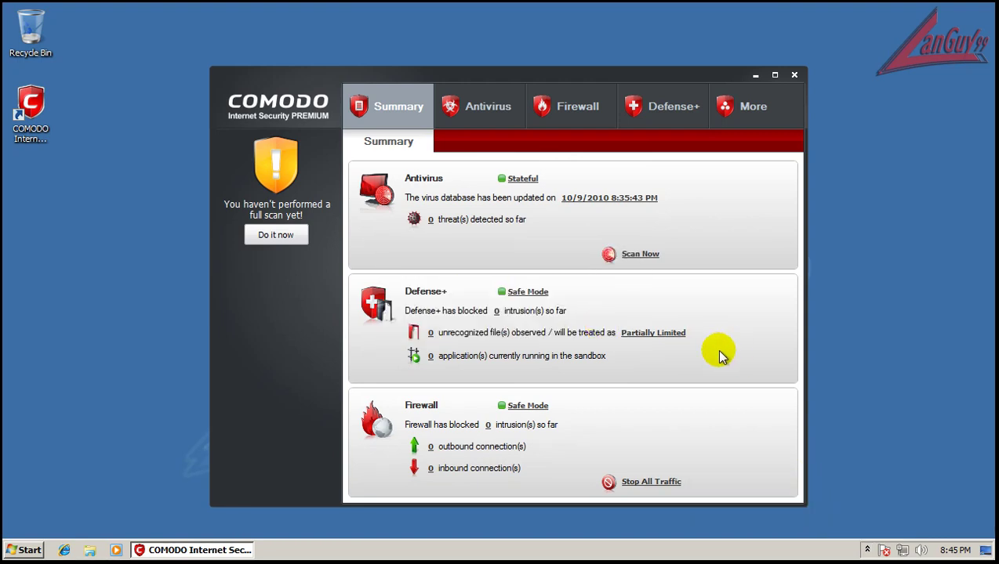
# Set Defense+ to treat unrecognized files as Blocked and apply the settings
pyautogui.click(653, 335)
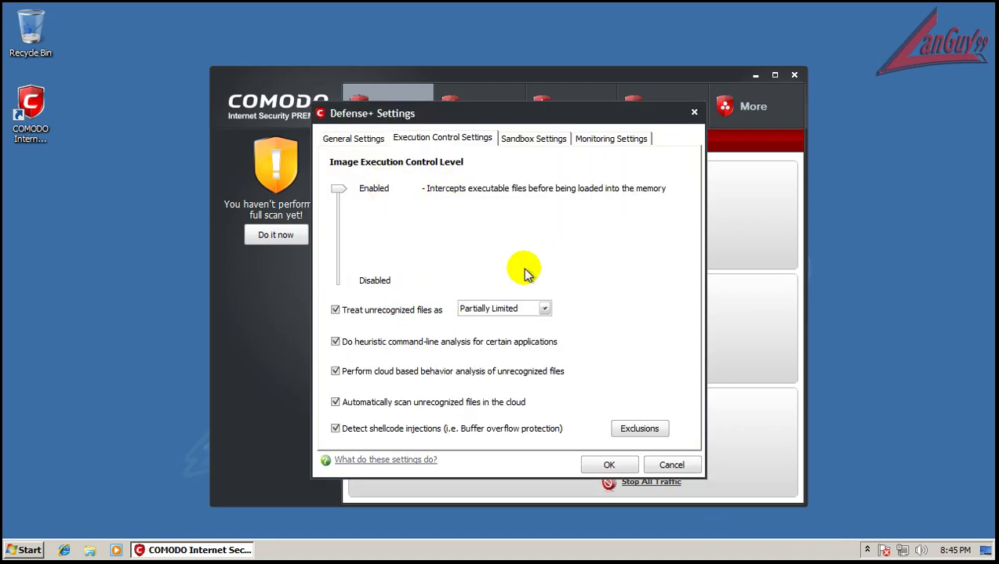
pyautogui.click(525, 311)
pyautogui.click(519, 364)
pyautogui.click(609, 465)
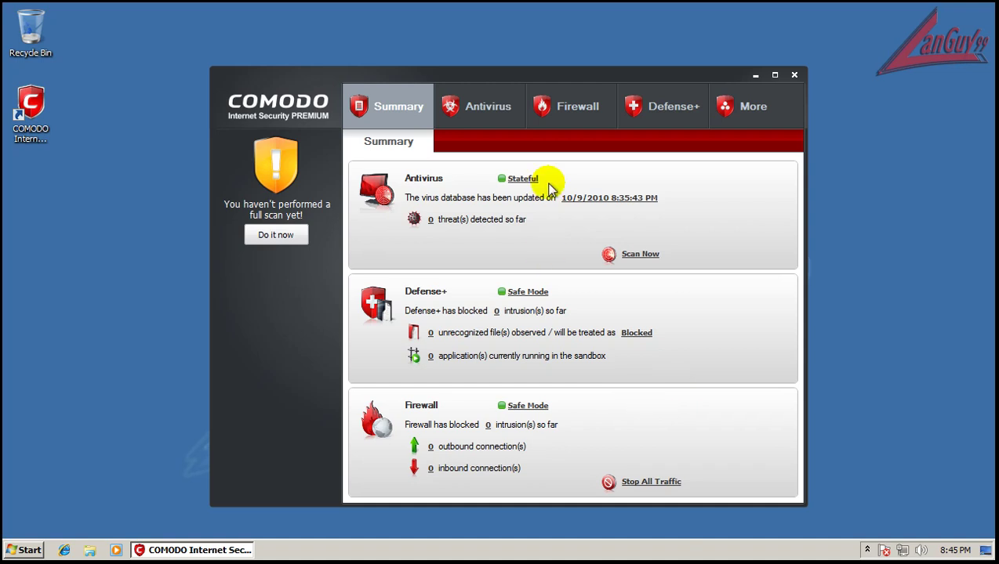
# Make the virus scanner auto-quarantine real-time and scheduled threats, and hide scheduled scan progress
pyautogui.click(497, 121)
pyautogui.click(647, 366)
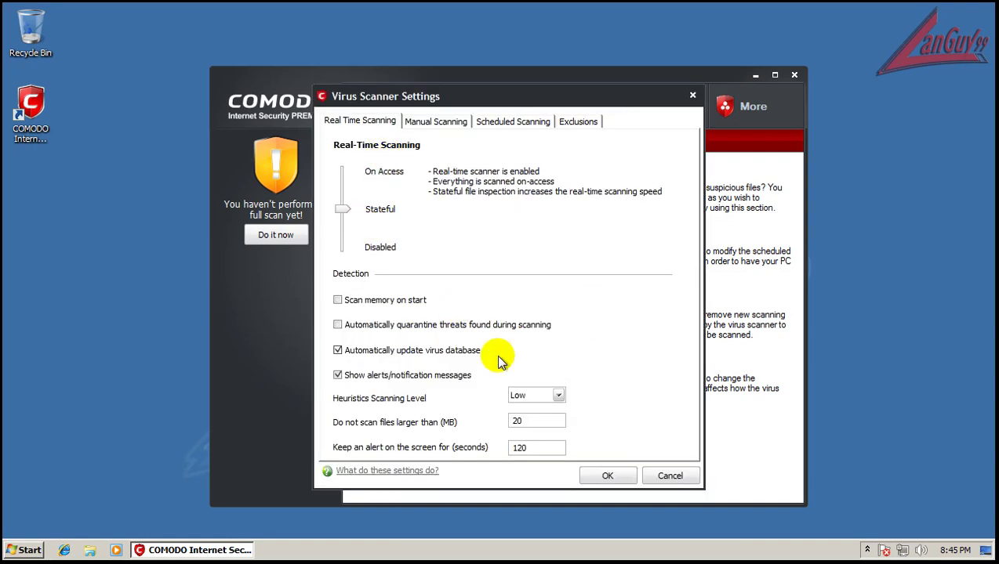
pyautogui.click(420, 326)
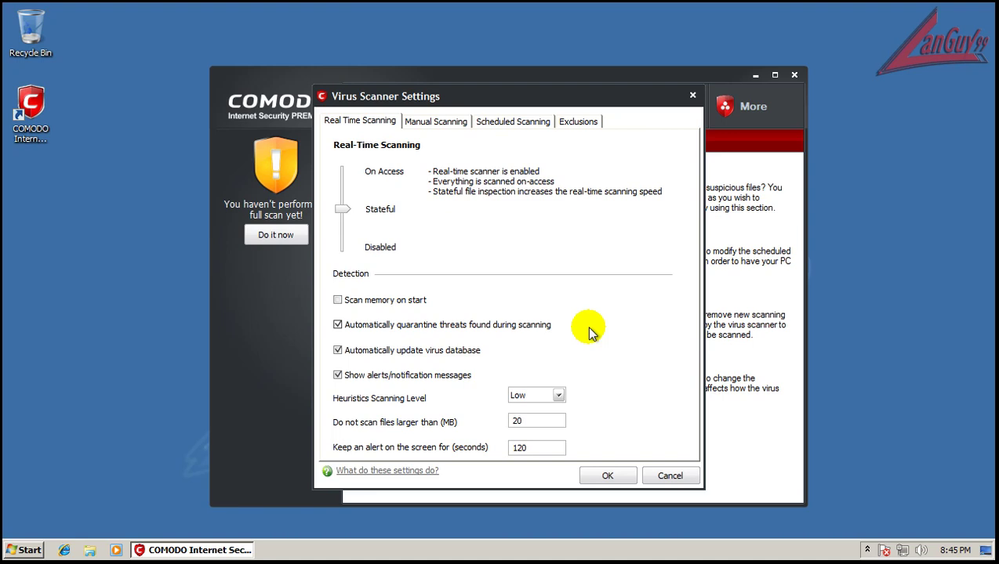
pyautogui.click(524, 122)
pyautogui.click(414, 224)
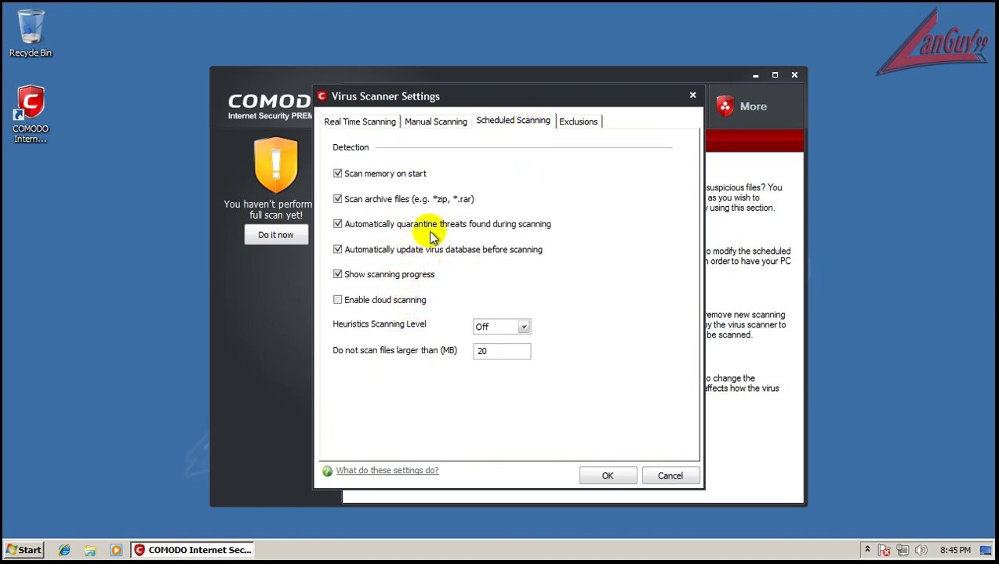
pyautogui.click(404, 279)
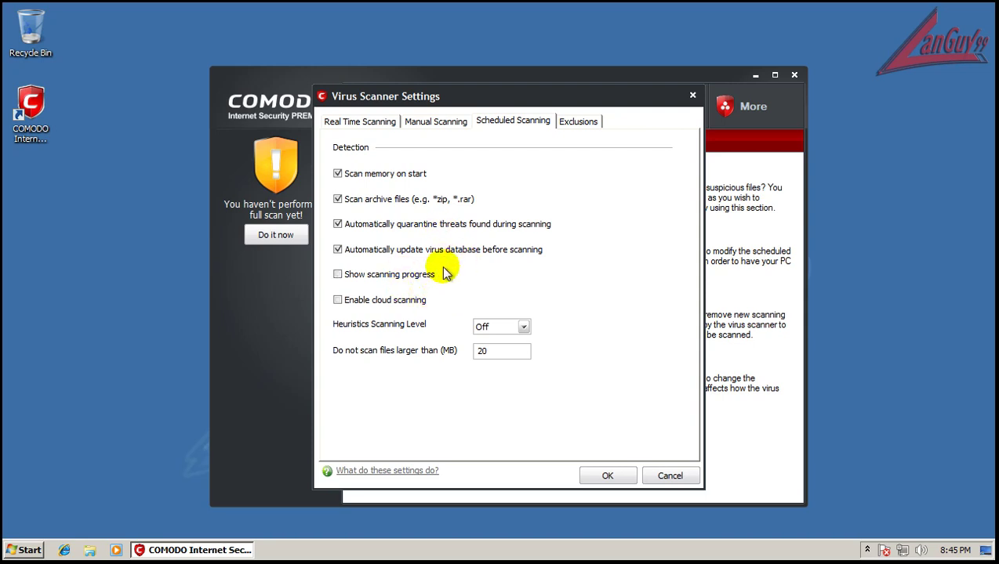
pyautogui.click(611, 478)
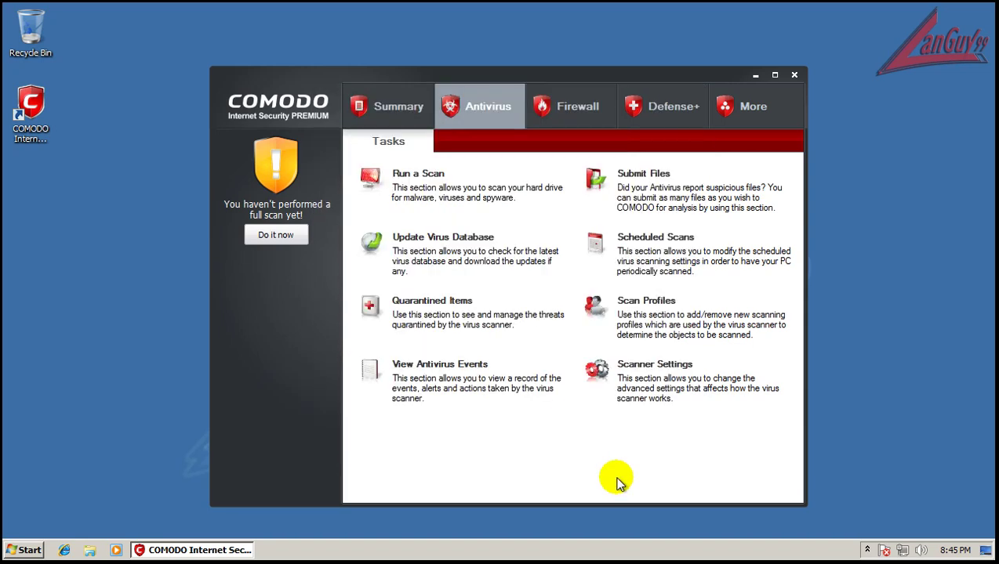
# Review the firewall behaviour settings' General, Alert Settings and Advanced tabs, then close them
pyautogui.click(579, 109)
pyautogui.click(682, 314)
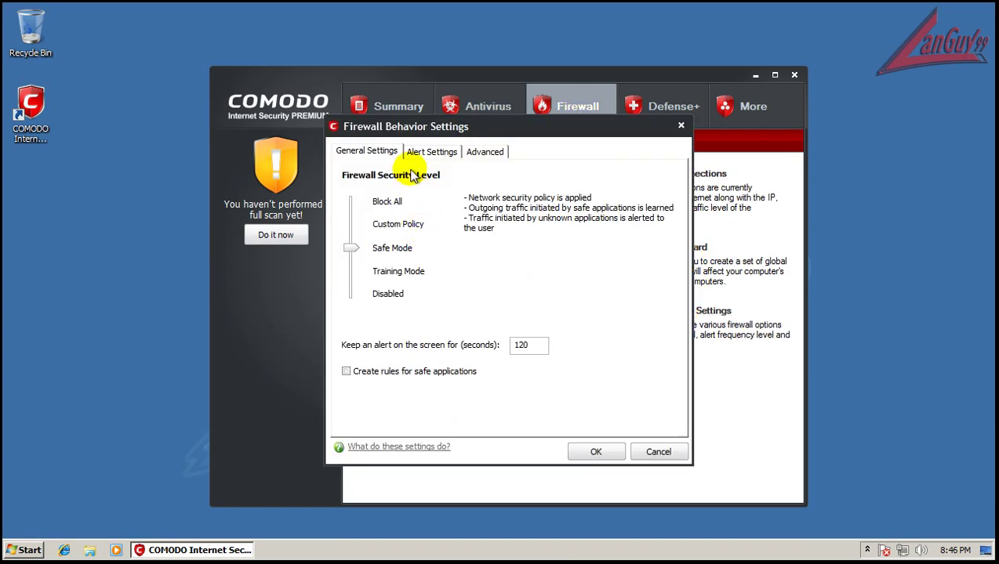
pyautogui.click(421, 157)
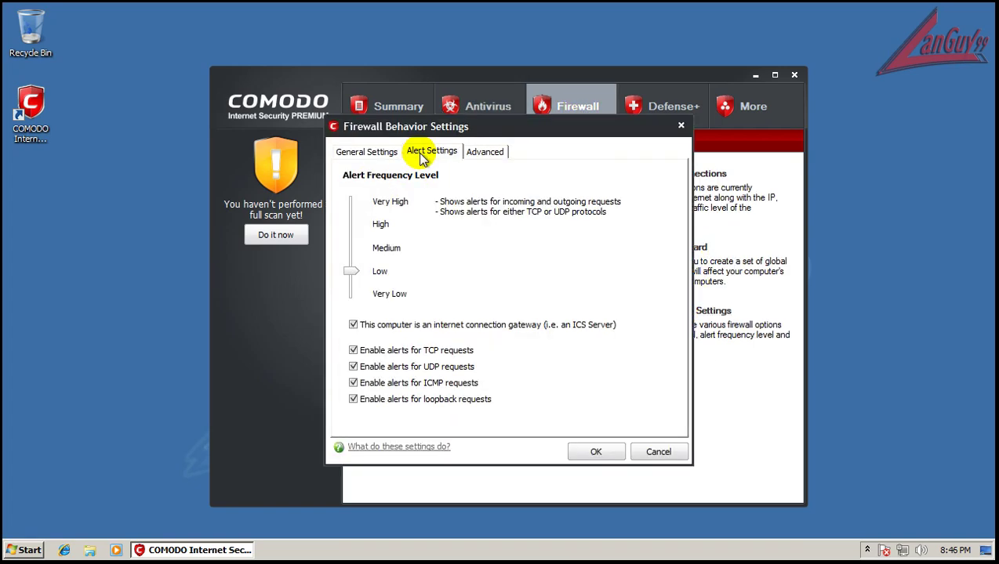
pyautogui.click(496, 154)
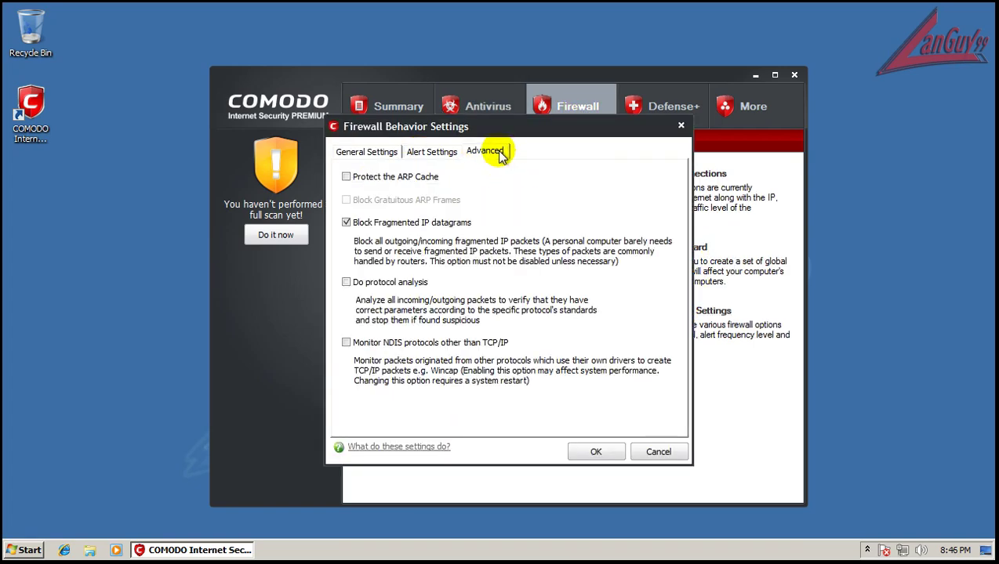
pyautogui.click(680, 126)
# In Preferences > Parental Control, enable password protection and suppress the Firewall and Defense+ alerts
pyautogui.click(766, 118)
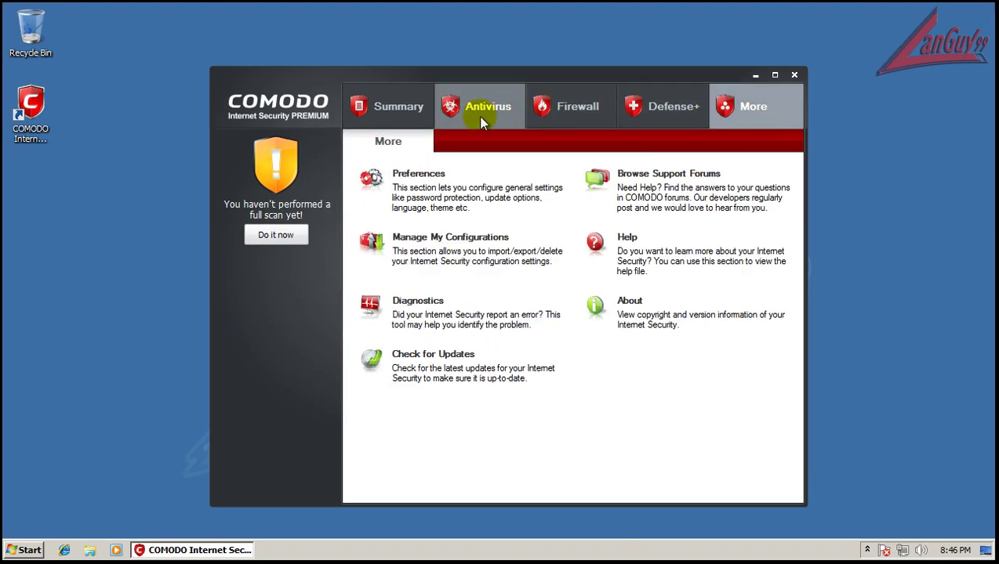
pyautogui.click(418, 174)
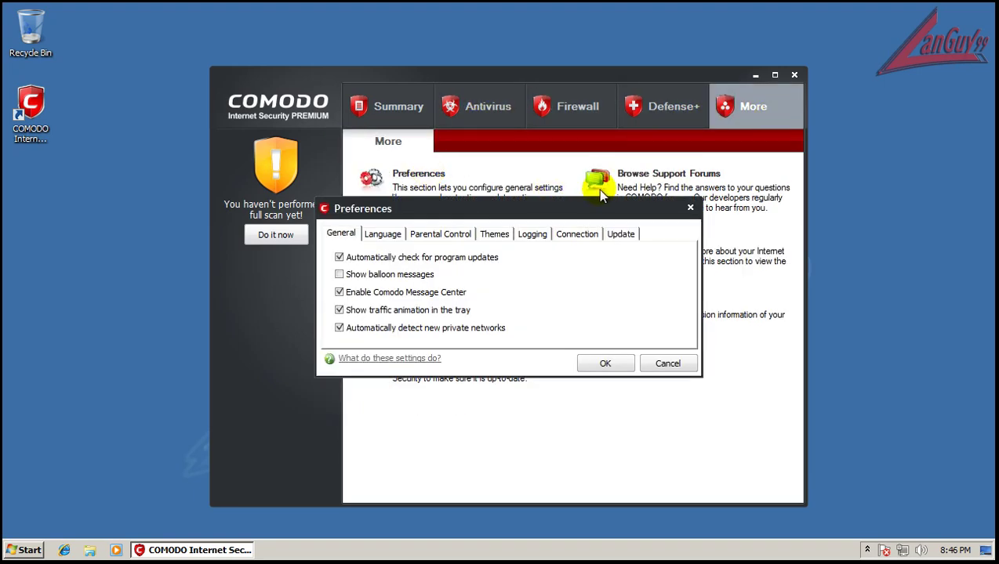
pyautogui.click(438, 239)
pyautogui.click(435, 260)
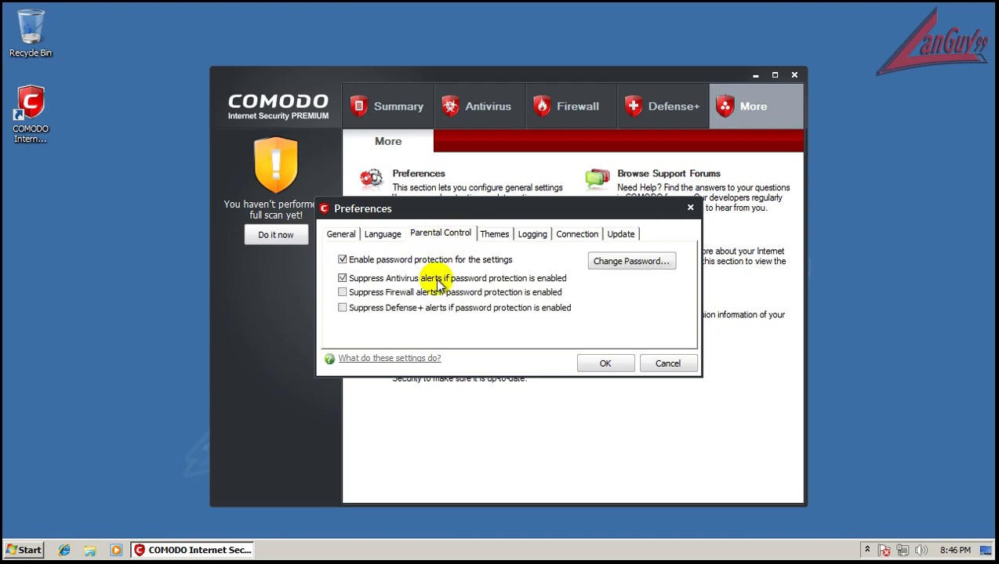
pyautogui.click(435, 293)
pyautogui.click(436, 308)
# Set and confirm the settings password, then save the parental control preferences
pyautogui.click(627, 262)
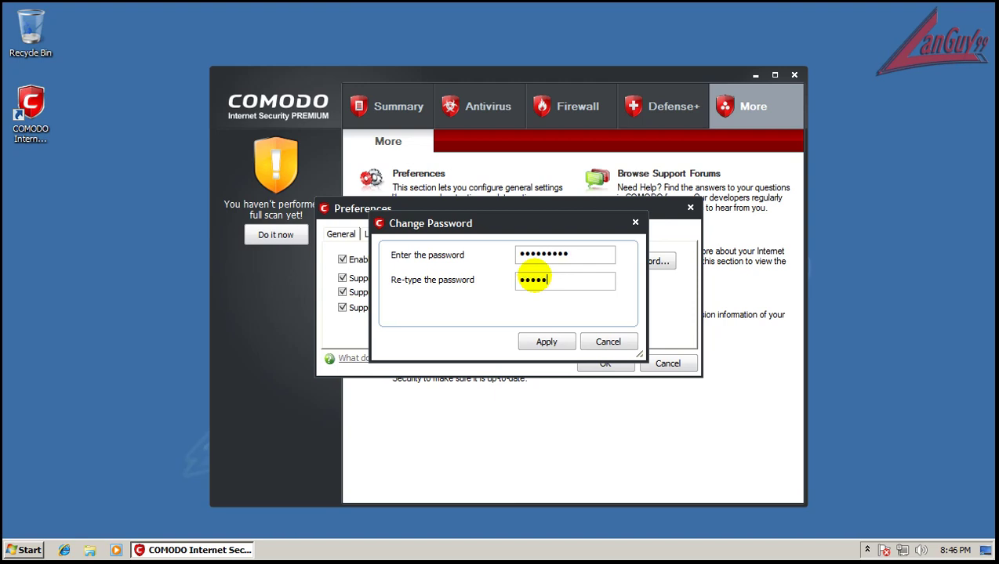
pyautogui.press('Return')
pyautogui.write('123')
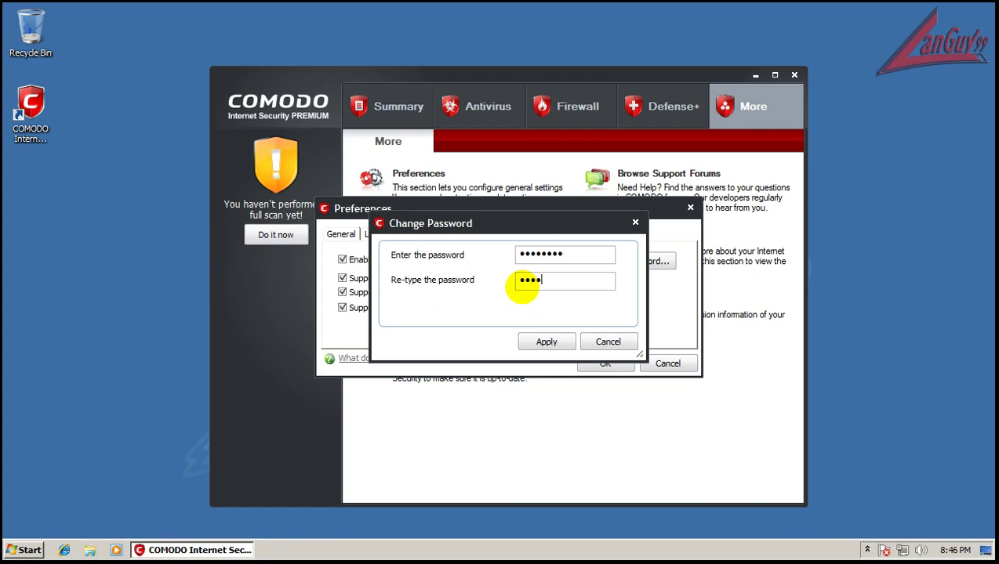
pyautogui.press('Return')
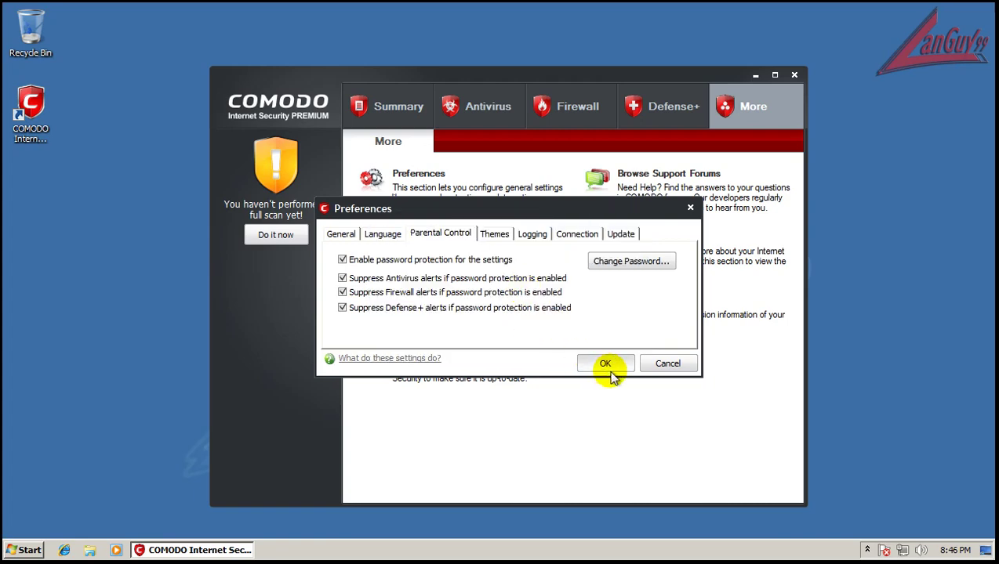
pyautogui.click(606, 365)
# Update the virus database from the Summary page and dismiss the completion message
pyautogui.click(408, 107)
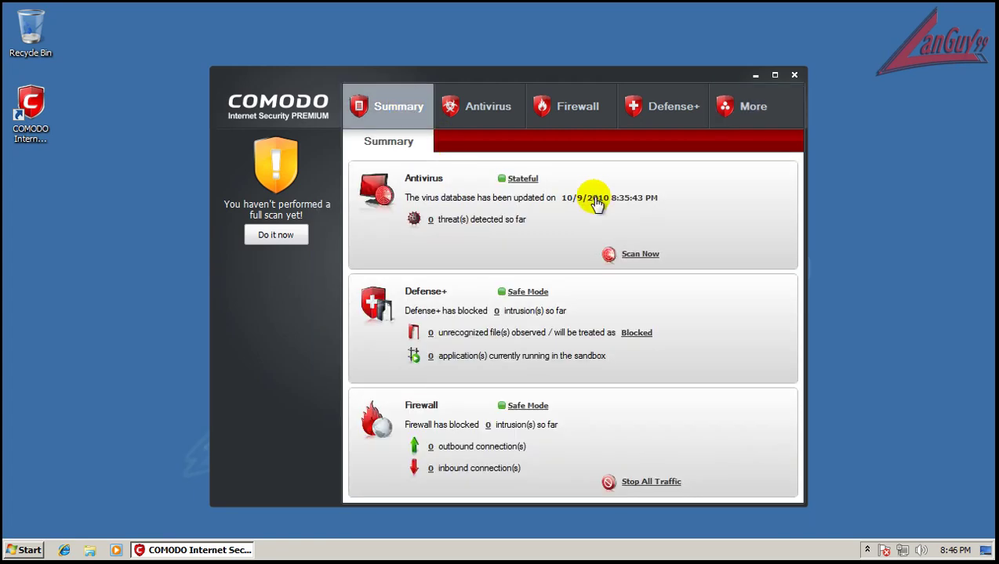
pyautogui.click(592, 198)
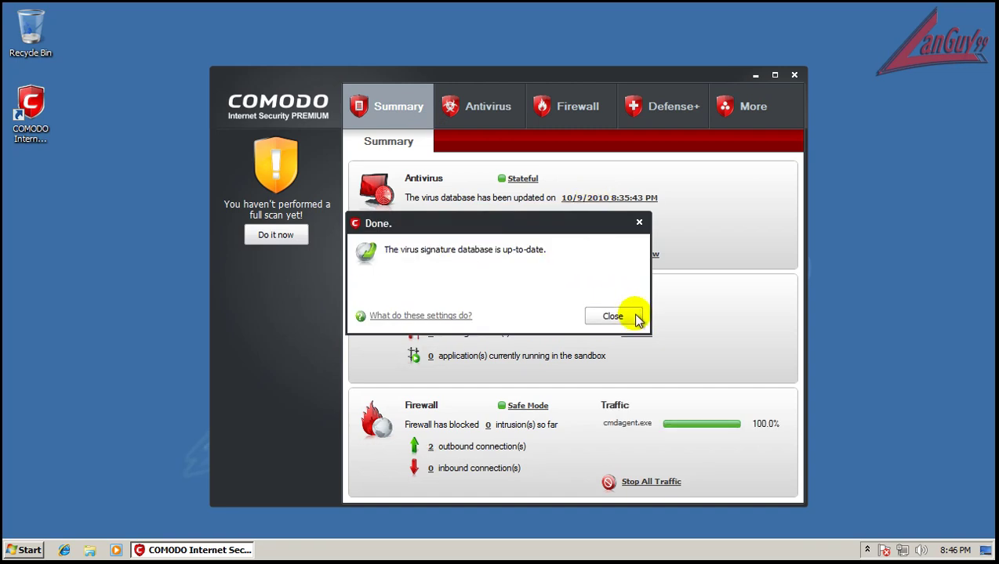
pyautogui.click(635, 324)
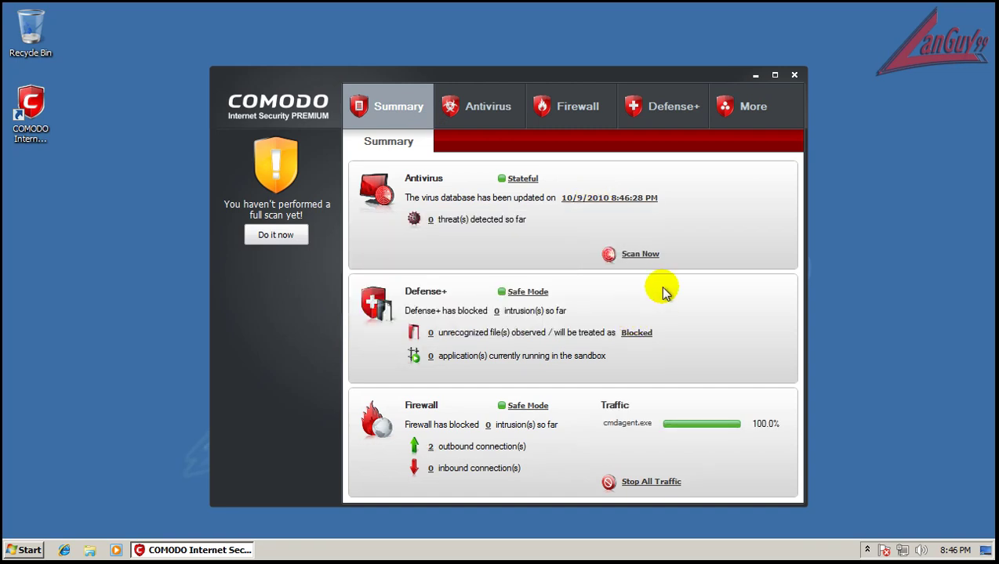
# Enter the password and inspect the Weekly Virus Scanning schedule without changing it
pyautogui.click(498, 111)
pyautogui.click(635, 238)
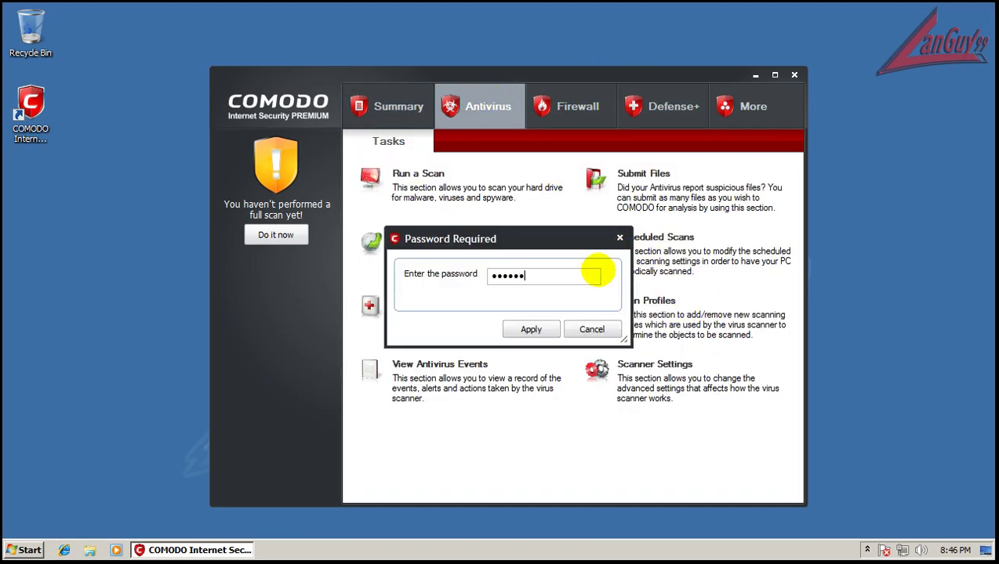
pyautogui.press('Return')
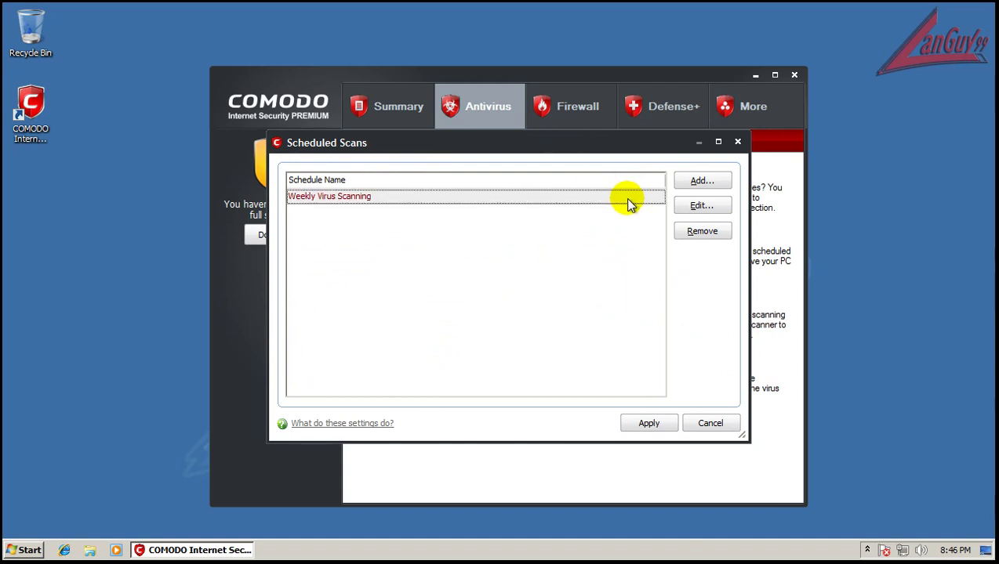
pyautogui.click(714, 210)
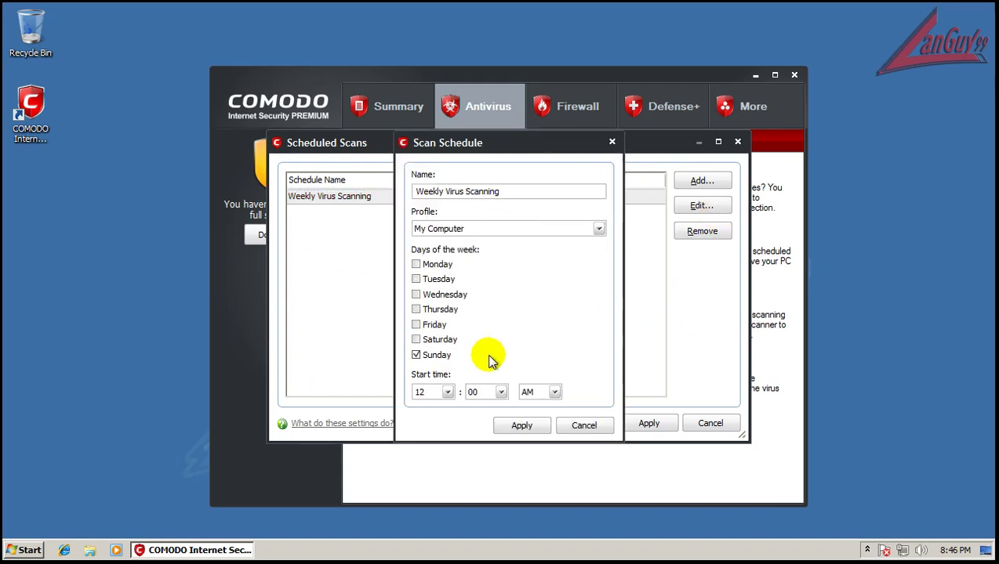
pyautogui.click(610, 427)
pyautogui.click(721, 430)
# Close COMODO, open folder 1 on the desktop, and move its window left
pyautogui.click(792, 76)
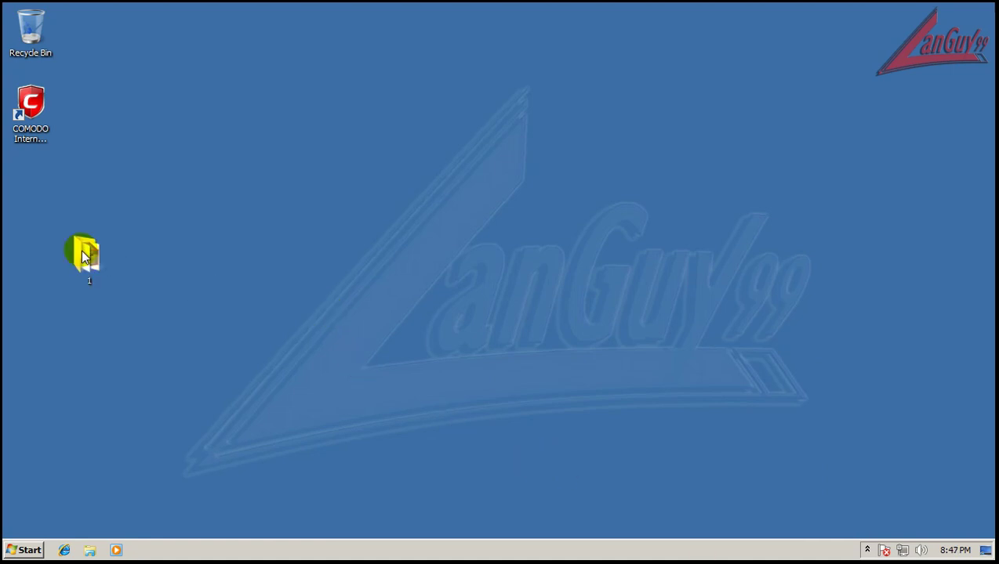
pyautogui.doubleClick(86, 255)
pyautogui.moveTo(368, 69); pyautogui.dragTo(265, 59)
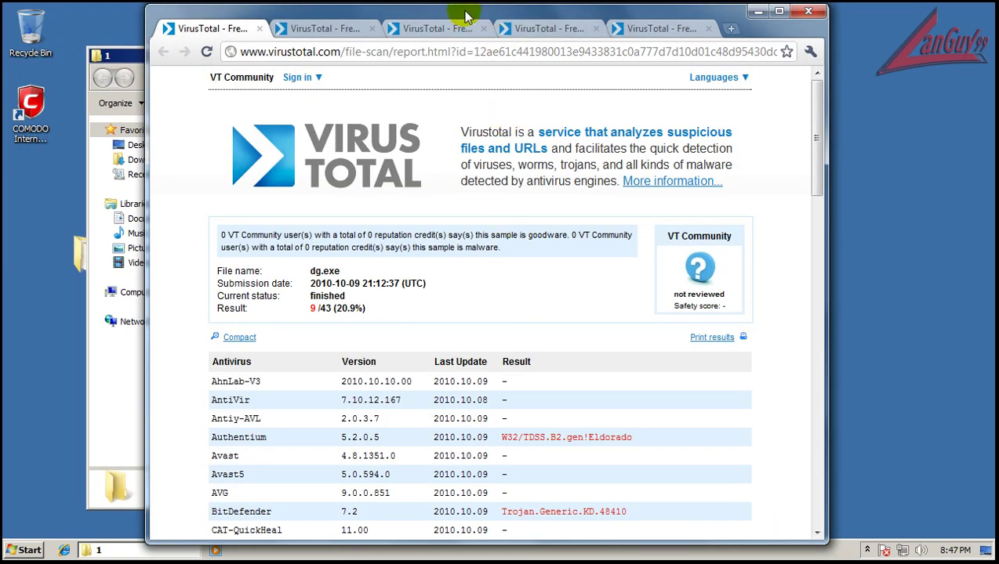
# Scroll through the first three VirusTotal scan reports
pyautogui.moveTo(498, 8); pyautogui.dragTo(617, 13)
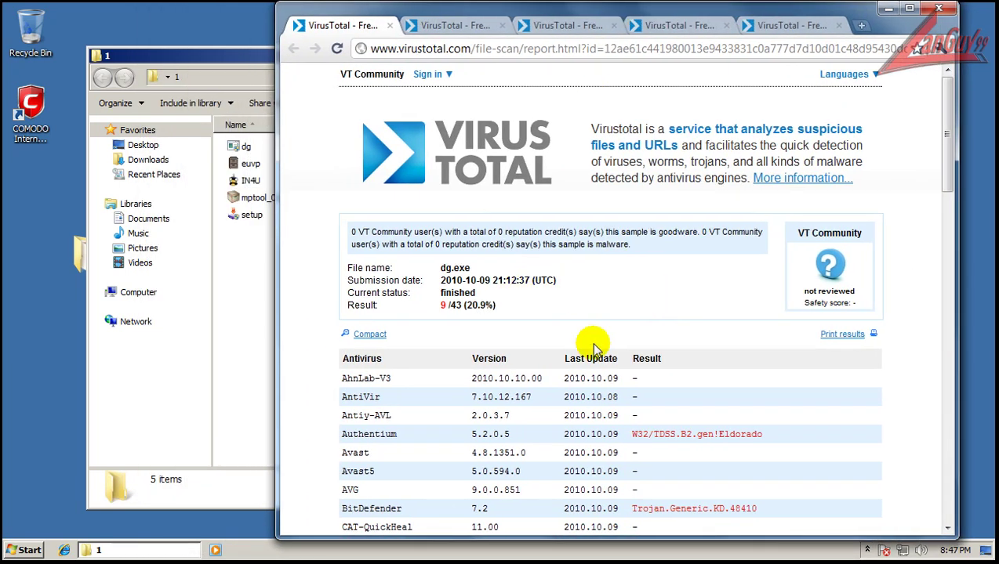
pyautogui.scroll(-4, 590, 339)
pyautogui.scroll(-2, 715, 451)
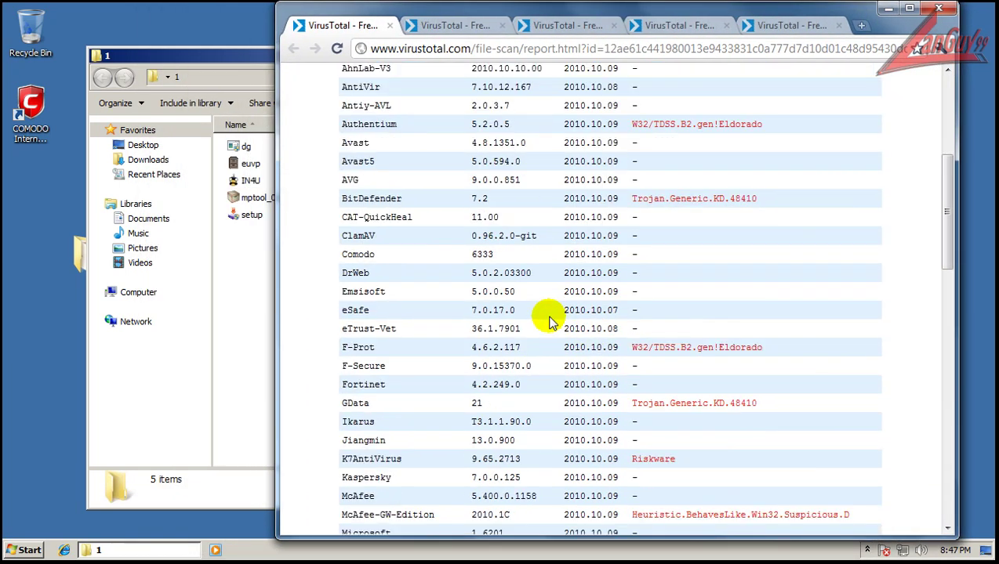
pyautogui.click(459, 26)
pyautogui.scroll(-2, 743, 290)
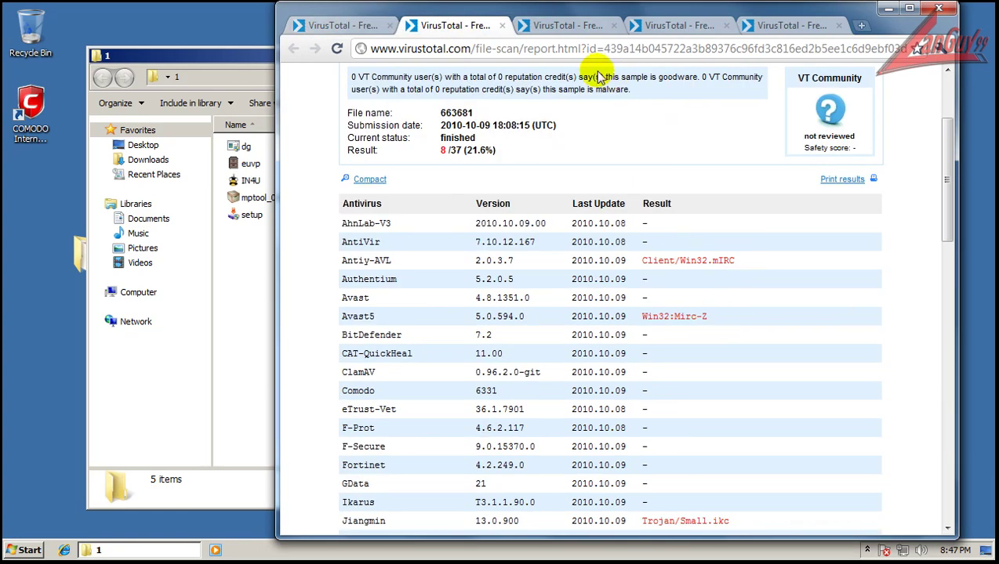
pyautogui.click(549, 27)
pyautogui.scroll(-2, 586, 148)
pyautogui.scroll(-3, 517, 257)
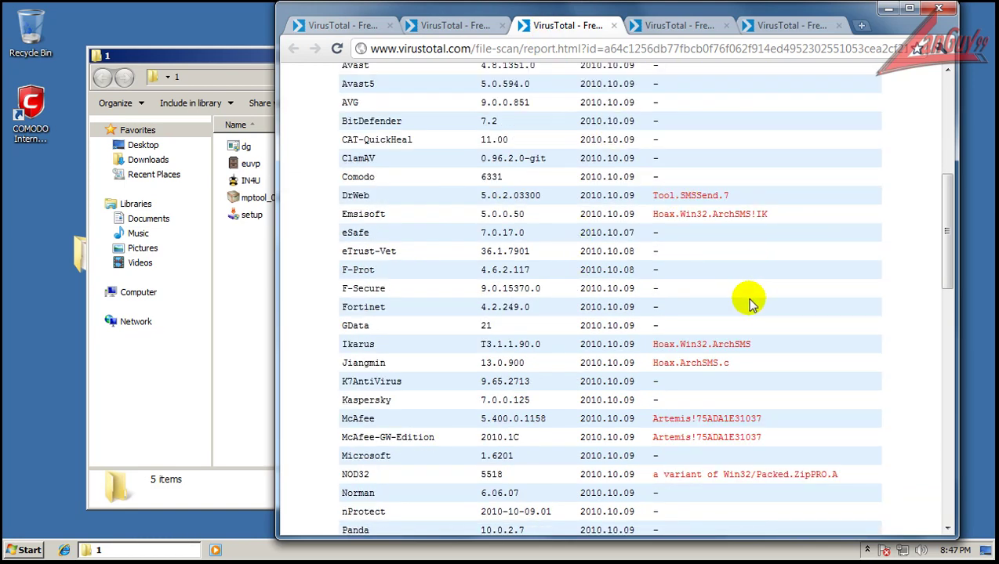
# Review the fourth and fifth VirusTotal reports, then close Chrome
pyautogui.click(662, 26)
pyautogui.scroll(-4, 694, 218)
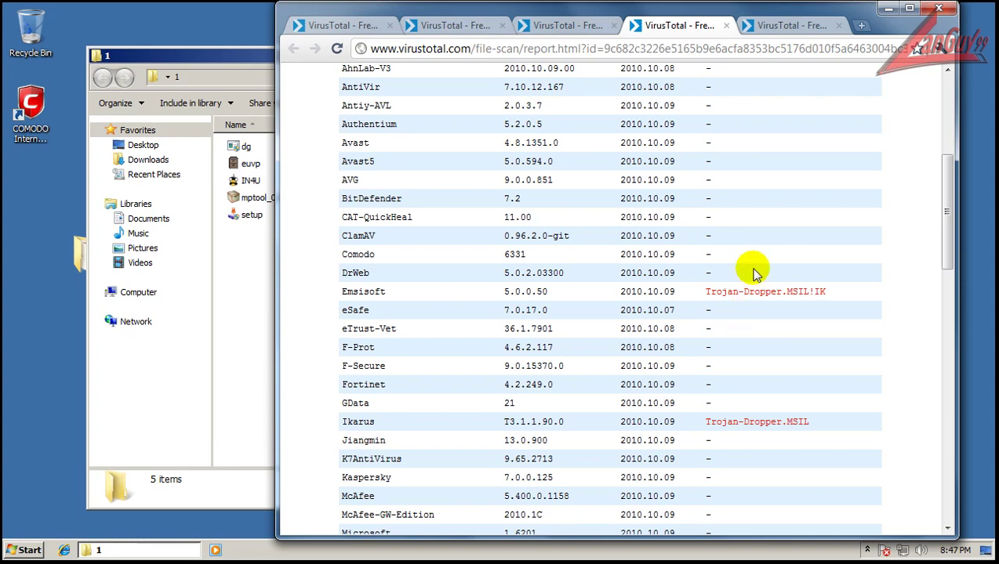
pyautogui.scroll(-5, 780, 374)
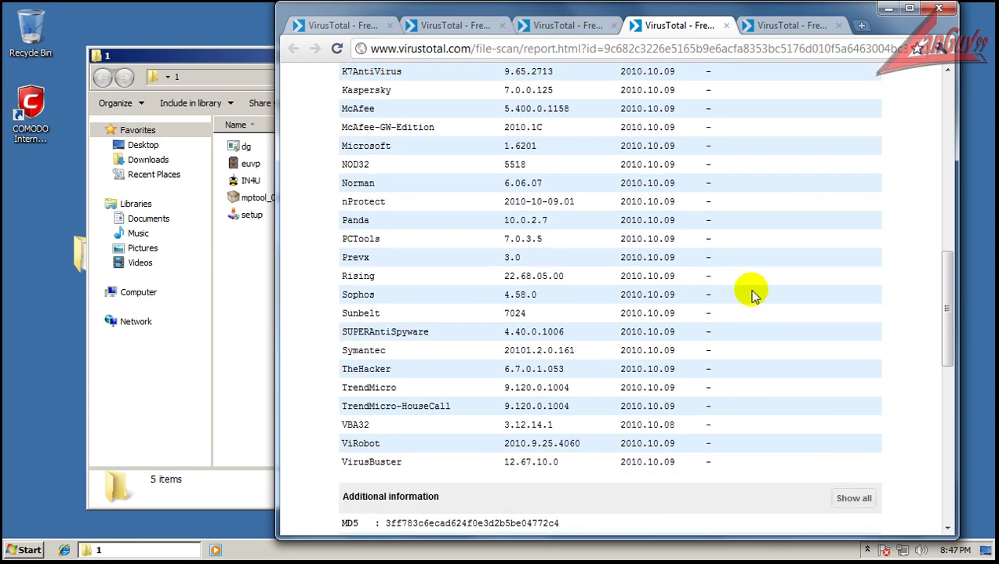
pyautogui.click(765, 26)
pyautogui.scroll(-3, 647, 274)
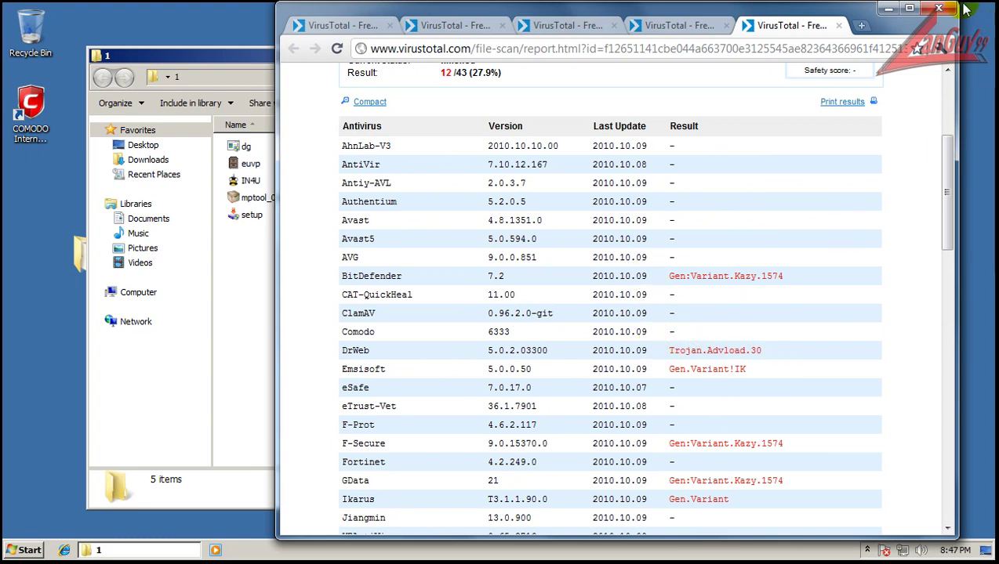
pyautogui.click(939, 8)
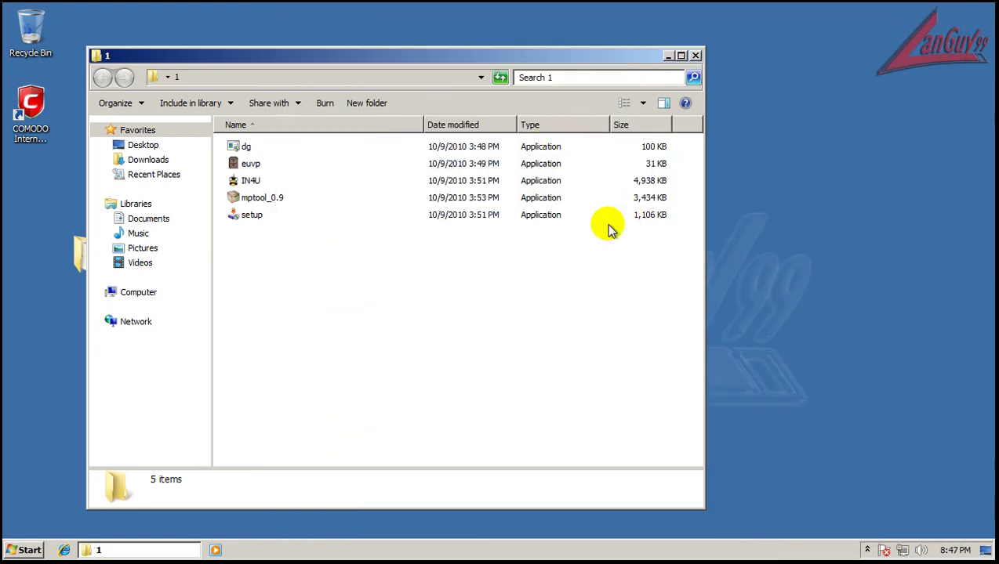
# Reposition the folder 1 window and try running euvp, dismissing its access error
pyautogui.moveTo(586, 49); pyautogui.dragTo(662, 45)
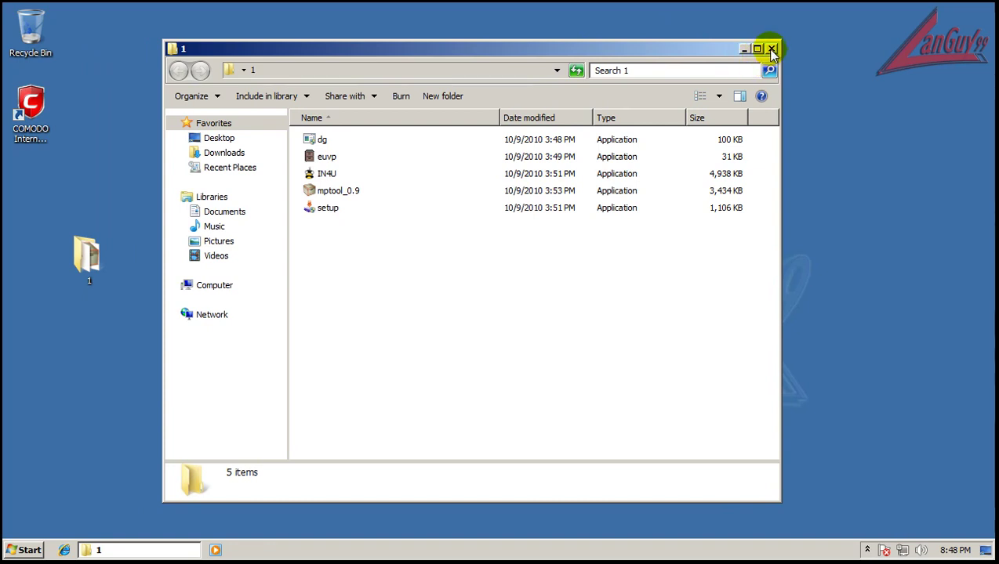
pyautogui.moveTo(593, 55); pyautogui.dragTo(495, 52)
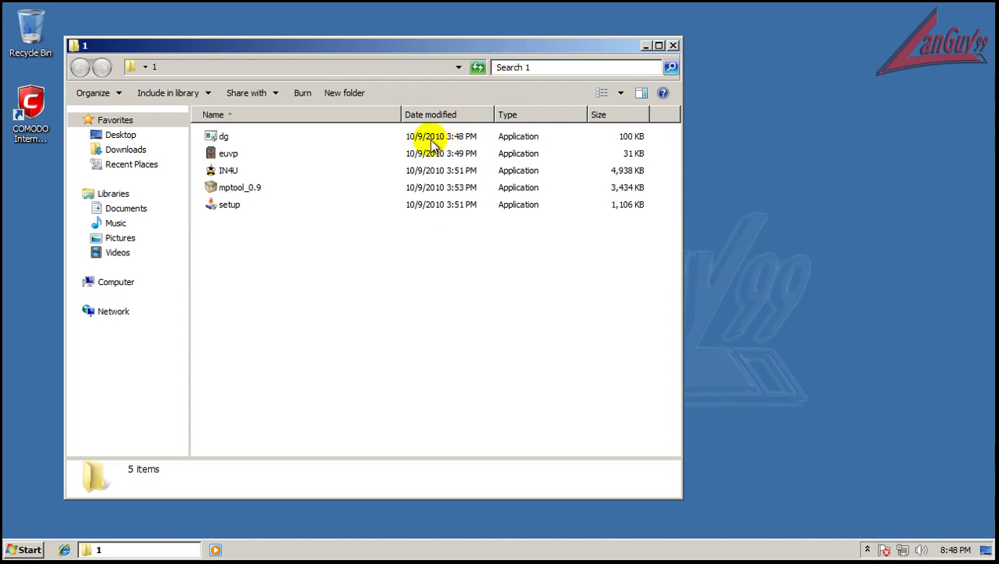
pyautogui.click(259, 138)
pyautogui.click(237, 157)
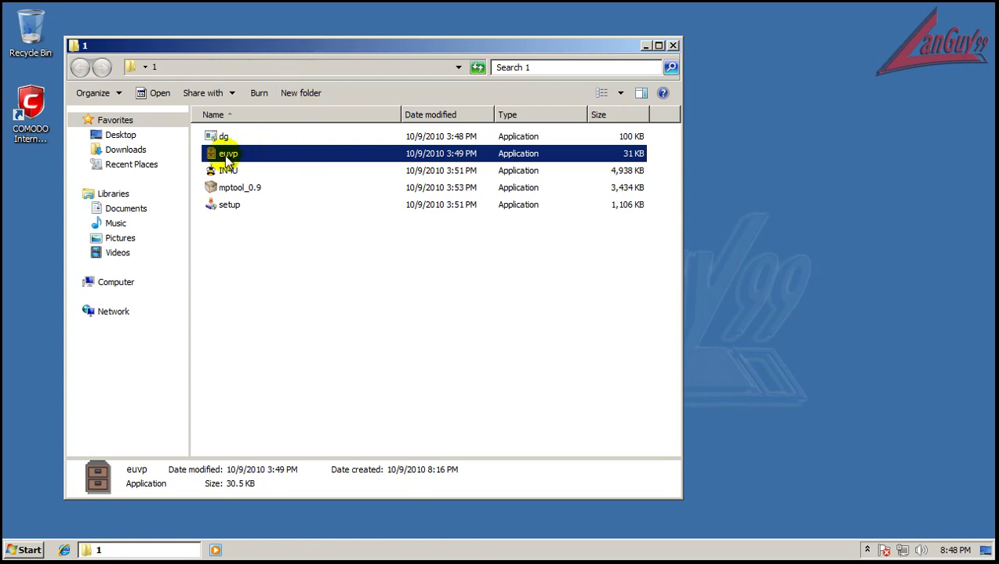
pyautogui.doubleClick(224, 155)
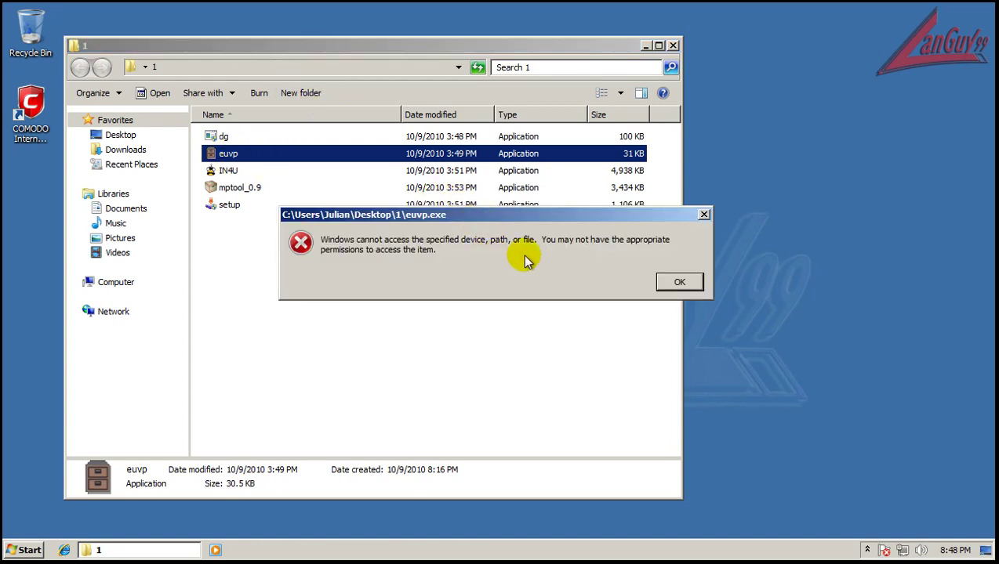
pyautogui.click(679, 283)
# Try running IN4U, mptool_0.9, setup and dg, dismissing each access-denied error
pyautogui.doubleClick(226, 171)
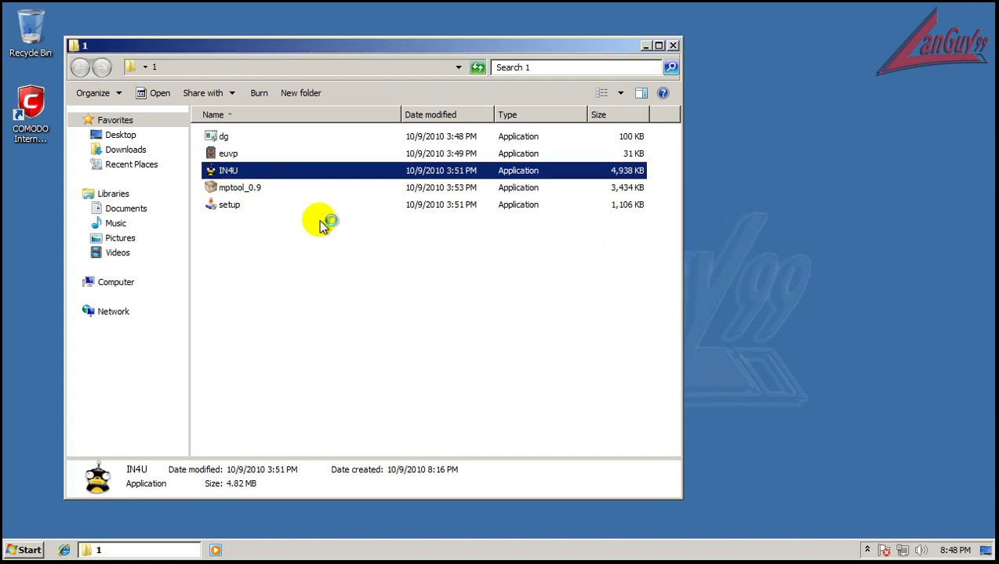
pyautogui.click(675, 281)
pyautogui.doubleClick(244, 192)
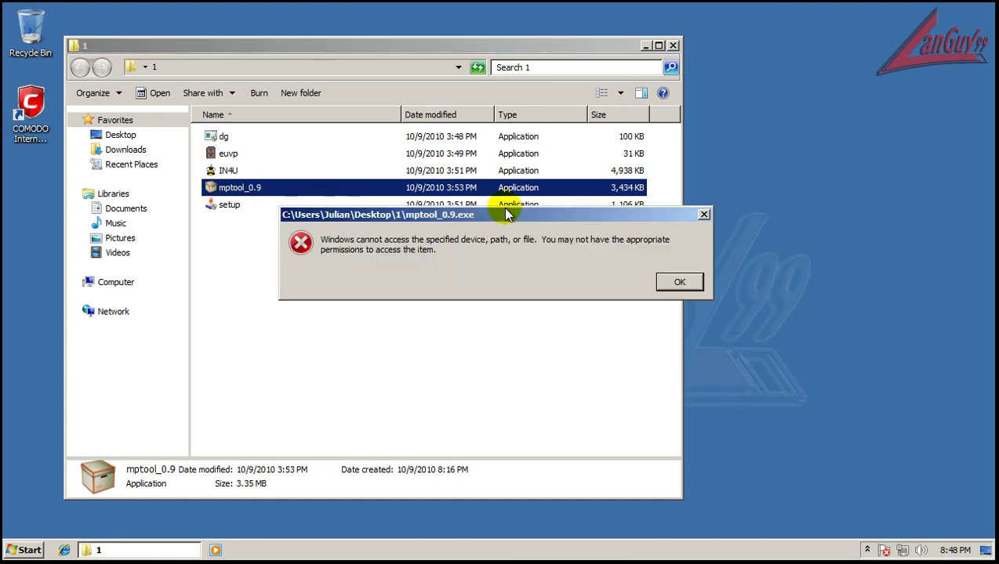
pyautogui.click(679, 283)
pyautogui.doubleClick(224, 205)
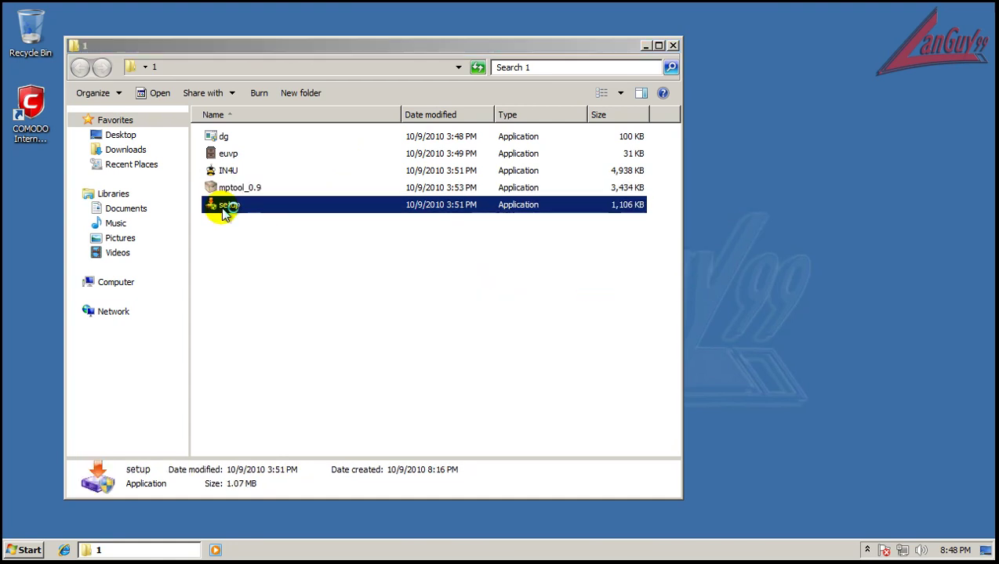
pyautogui.click(679, 282)
pyautogui.click(227, 136)
# Dismiss the dg error, close folder 1, place its icon under COMODO, and launch Internet Explorer
pyautogui.click(678, 282)
pyautogui.click(673, 45)
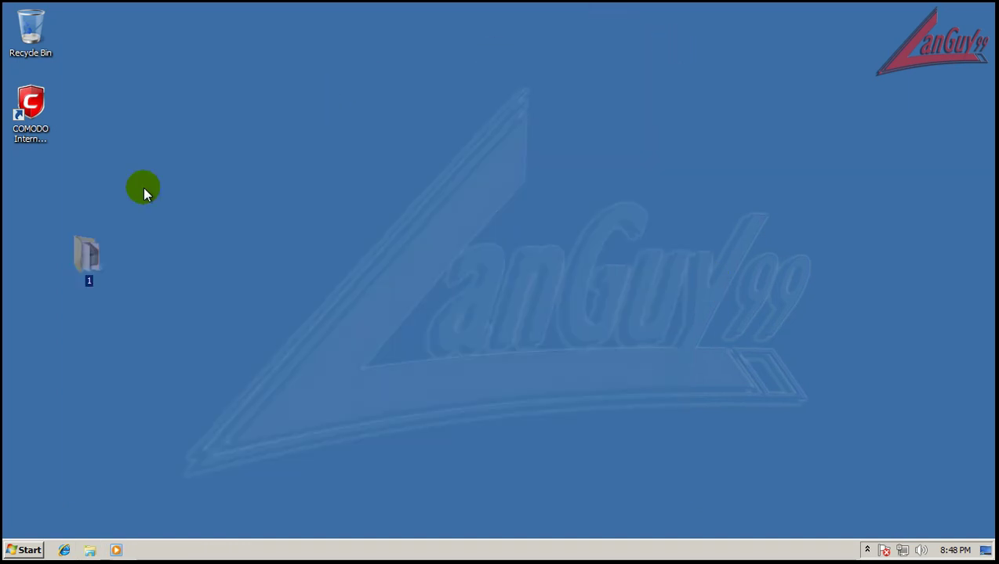
pyautogui.click(83, 248)
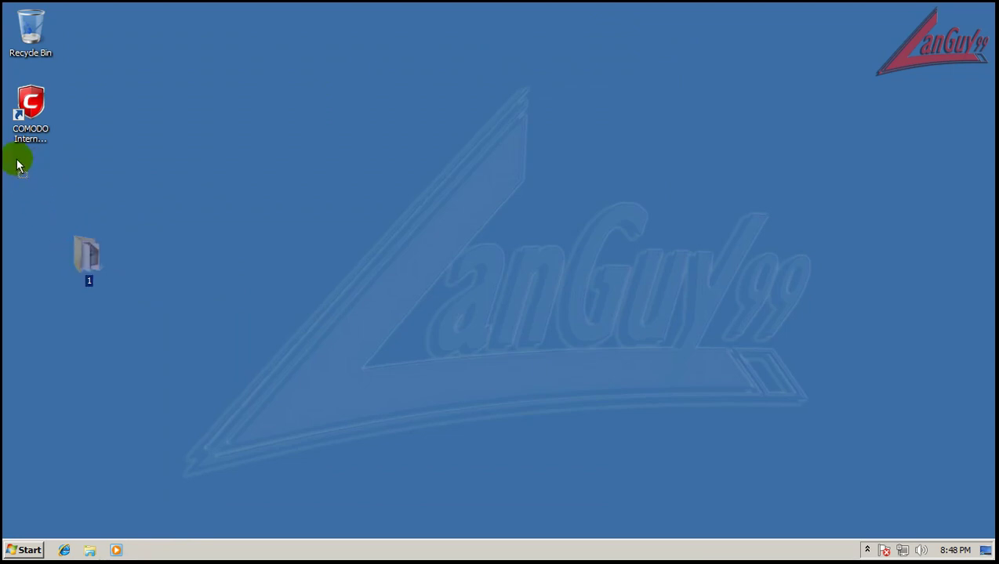
pyautogui.moveTo(19, 165); pyautogui.dragTo(21, 167)
pyautogui.click(64, 548)
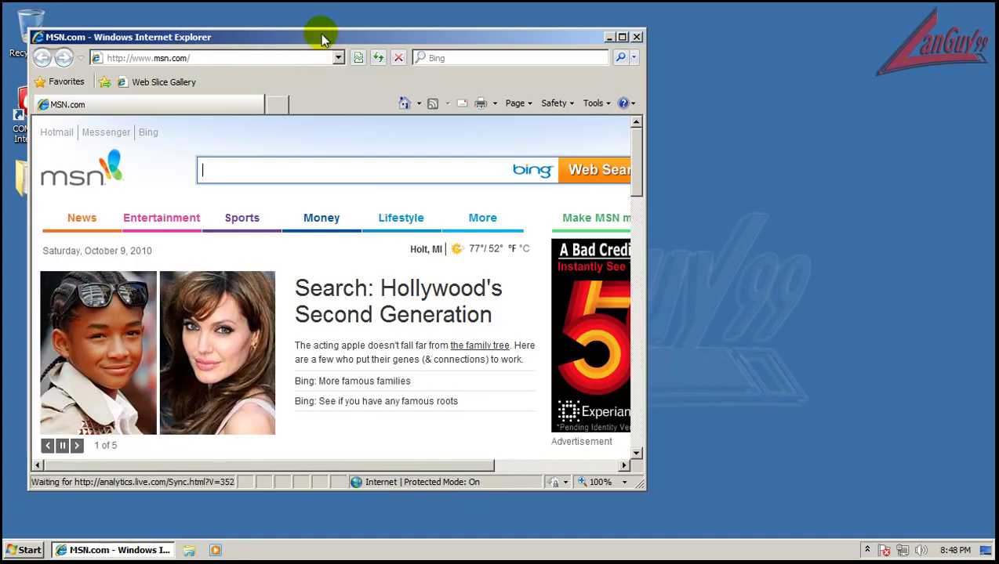
# Skip the IE8 setup, go to google.com and search for 'flash'
pyautogui.click(497, 445)
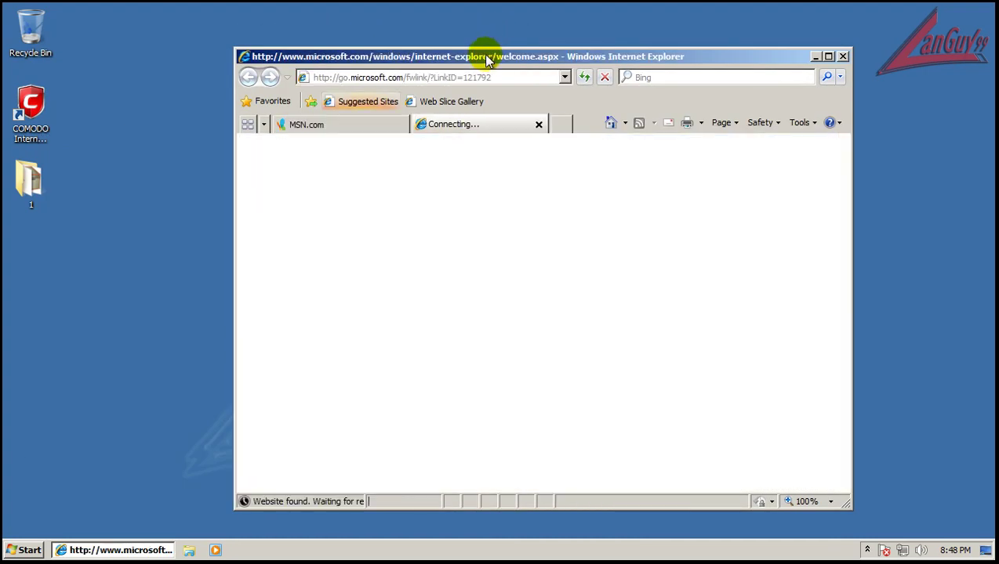
pyautogui.click(527, 113)
pyautogui.click(476, 68)
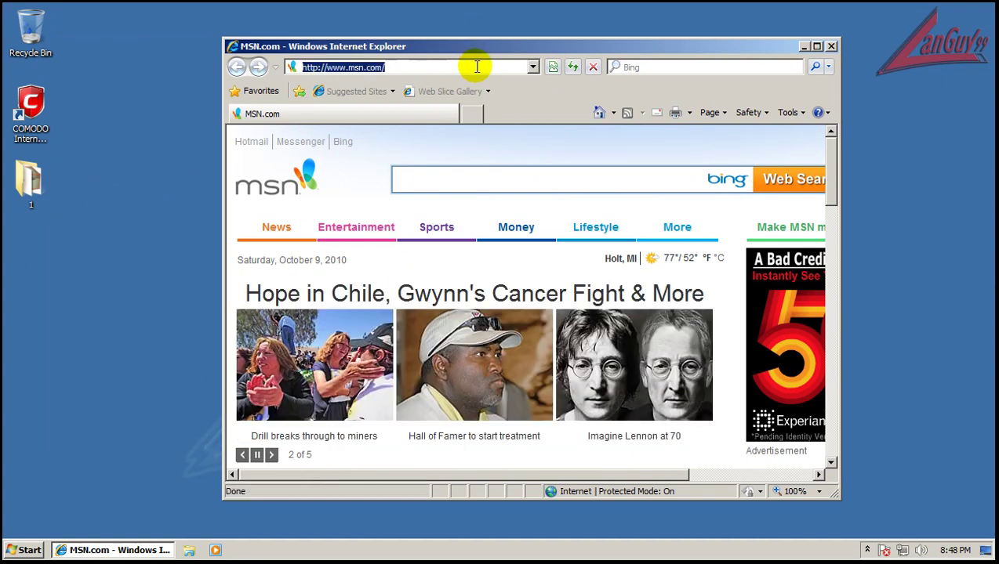
pyautogui.write('google.com')
pyautogui.press('Return')
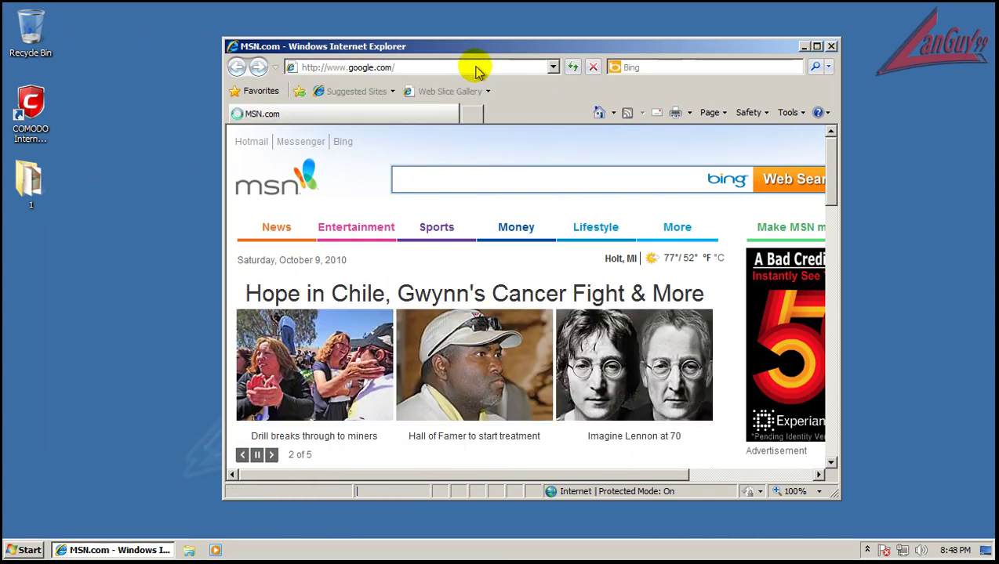
pyautogui.write('flash')
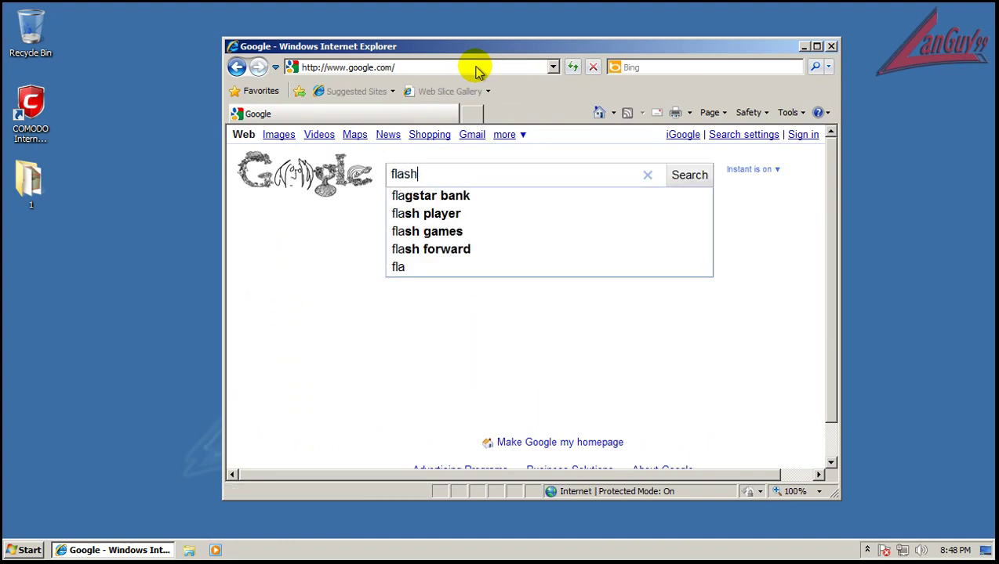
pyautogui.press('Return')
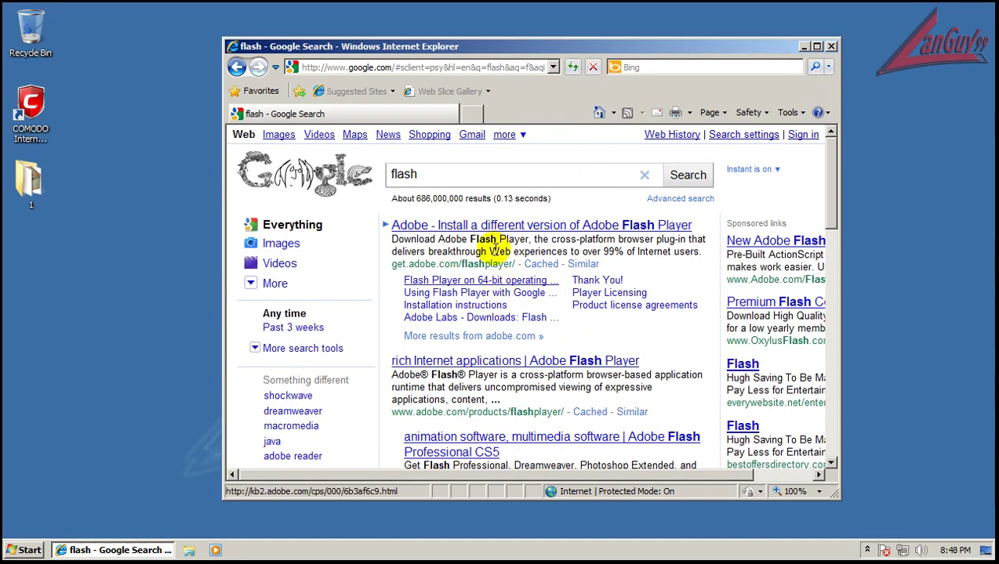
# On Adobe's Flash Player page, untick Google Toolbar, download, install the add-on and allow it
pyautogui.click(491, 227)
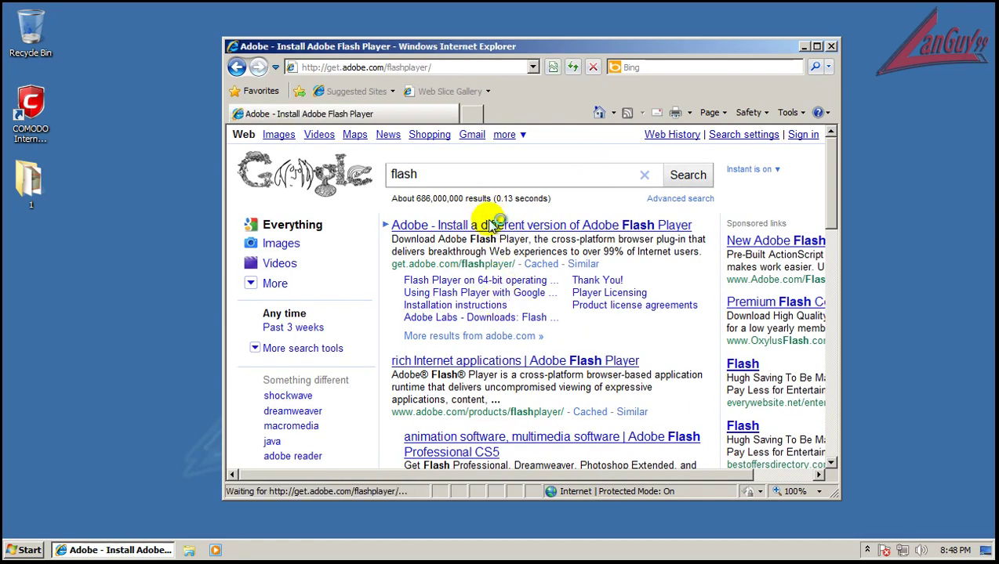
pyautogui.scroll(-1, 400, 309)
pyautogui.click(395, 328)
pyautogui.scroll(-3, 475, 325)
pyautogui.click(453, 348)
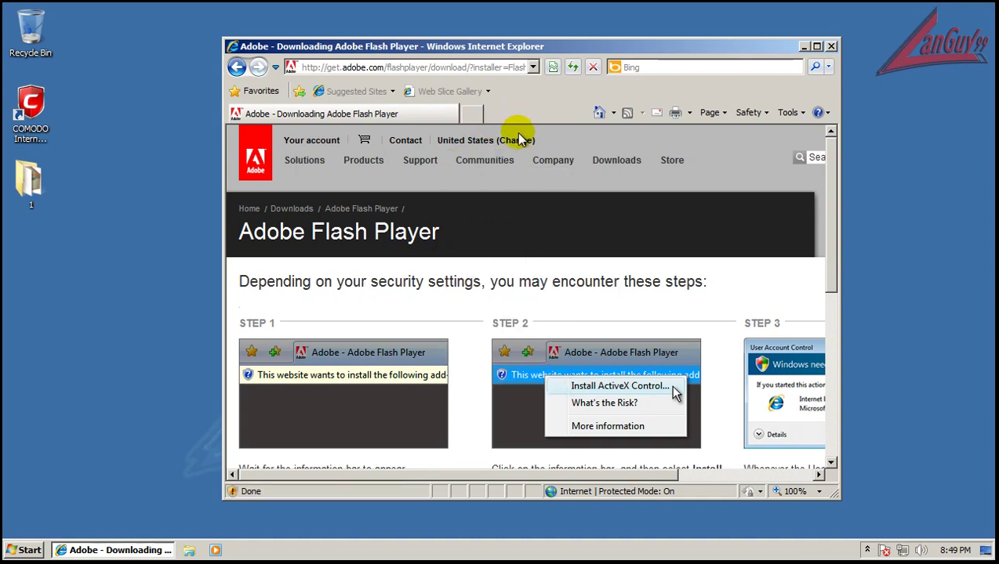
pyautogui.click(519, 139)
pyautogui.click(553, 141)
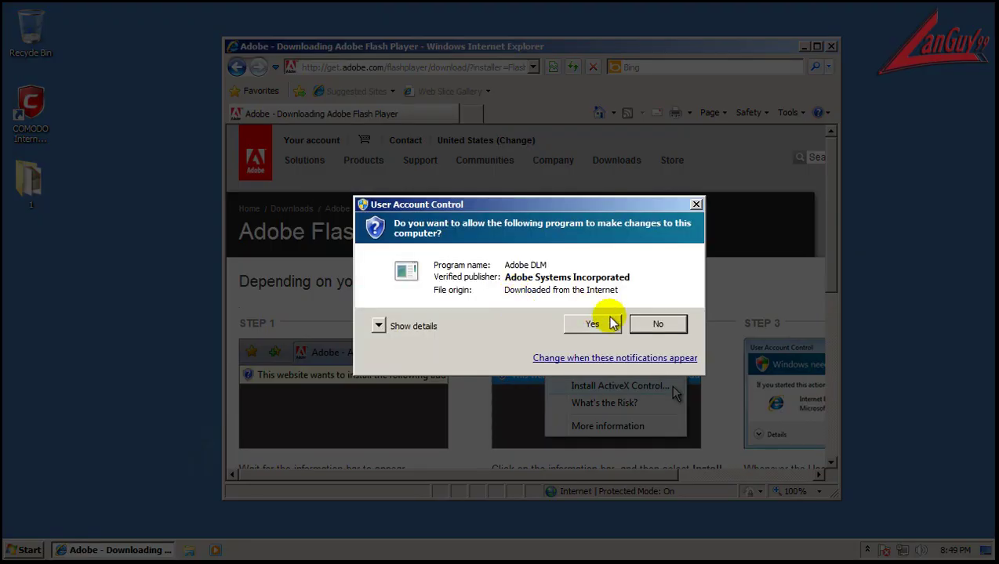
pyautogui.click(600, 324)
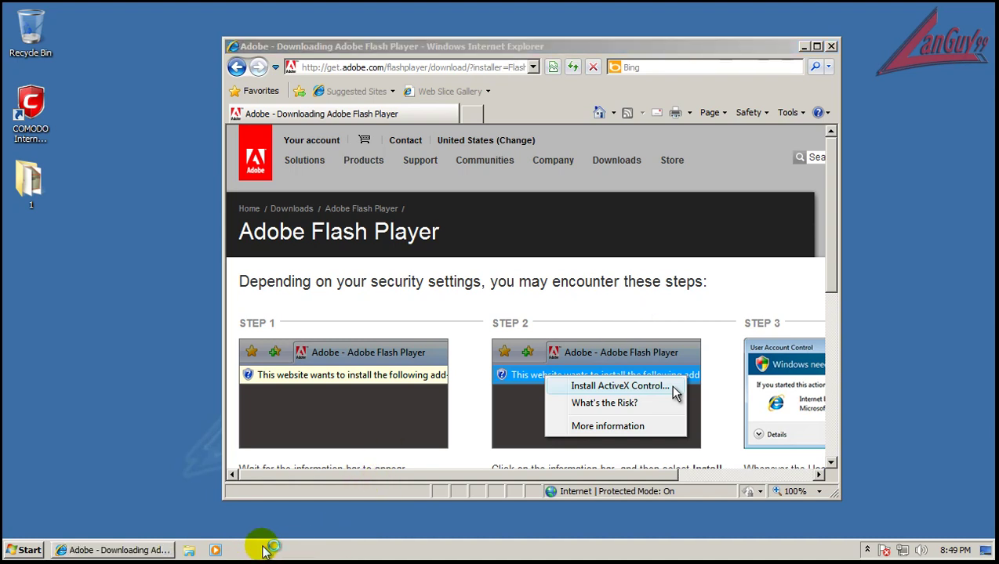
# Accept the licence, install Flash Player 10.1, then close the installer and Adobe Download Manager
pyautogui.click(130, 552)
pyautogui.click(130, 552)
pyautogui.click(130, 553)
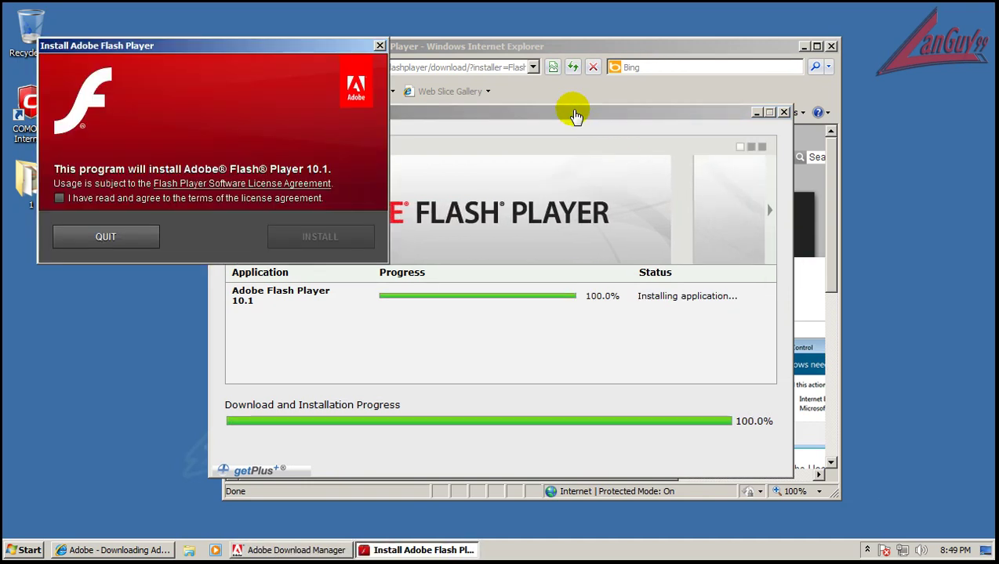
pyautogui.click(172, 199)
pyautogui.click(321, 235)
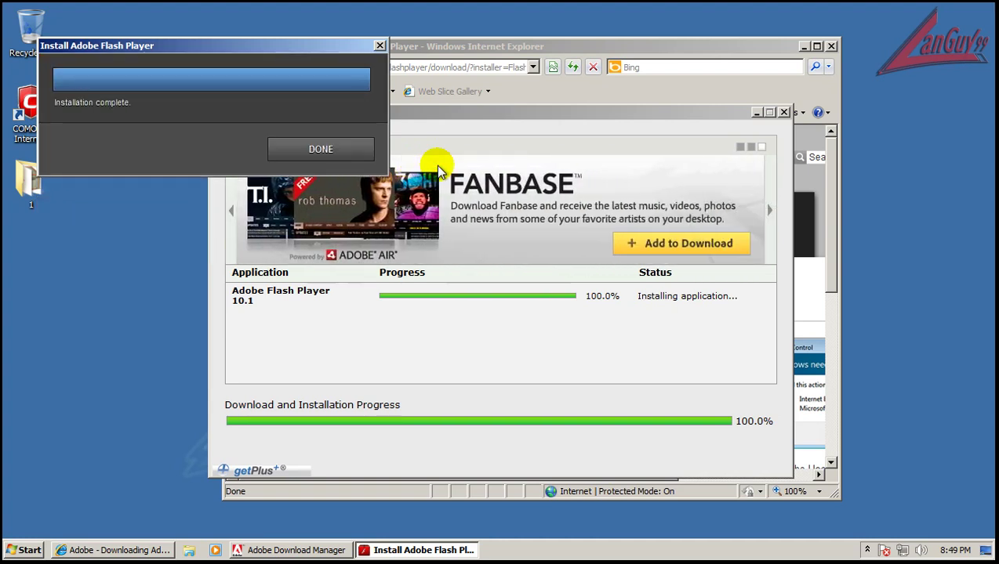
pyautogui.click(320, 149)
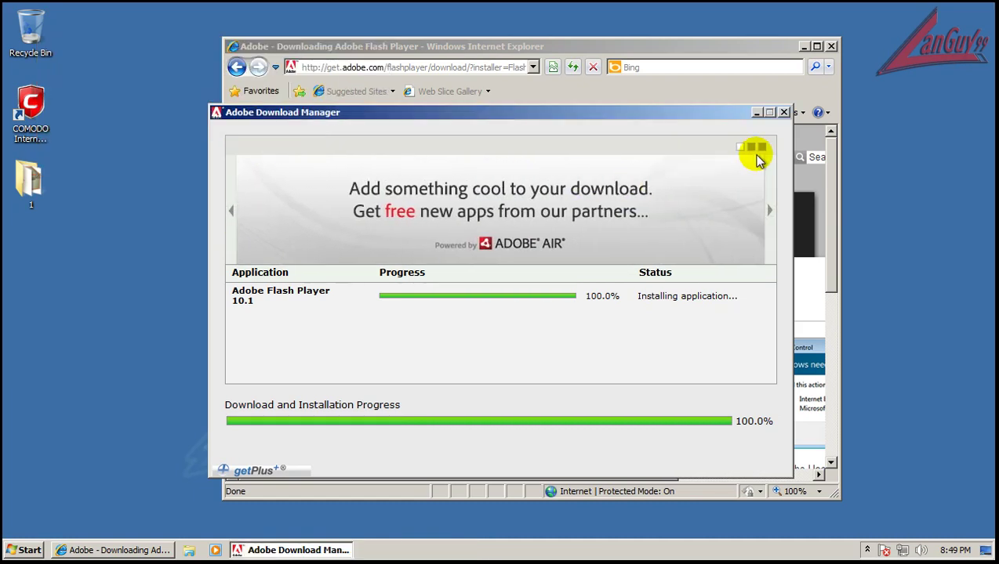
pyautogui.click(634, 406)
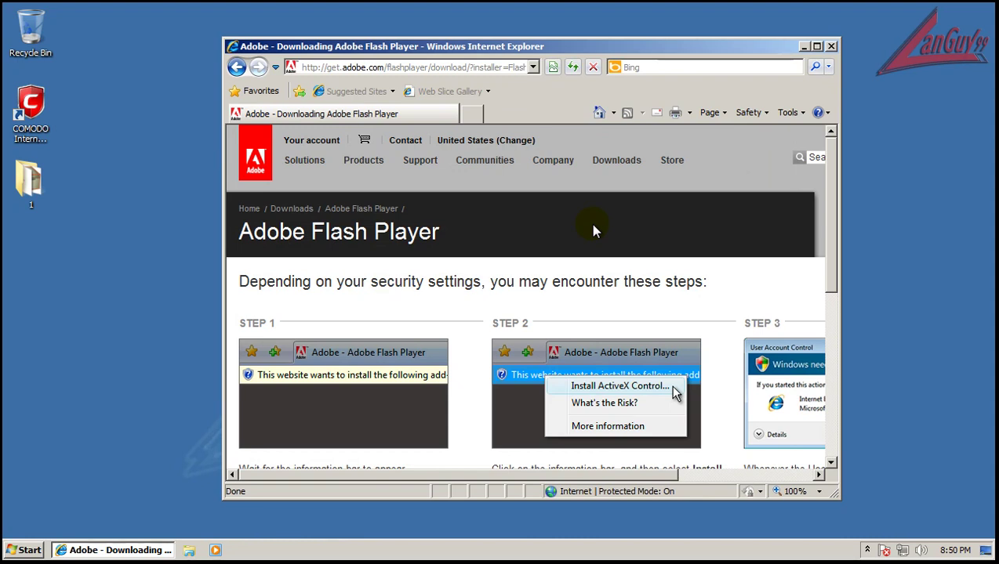
# Close Internet Explorer and briefly show then hide the hidden tray icons
pyautogui.click(830, 47)
pyautogui.click(867, 550)
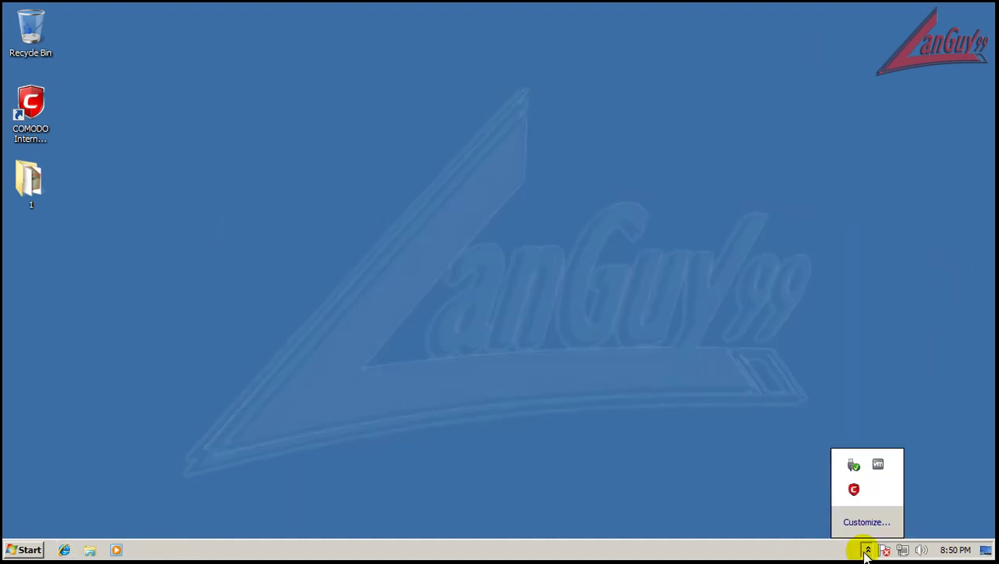
pyautogui.click(809, 498)
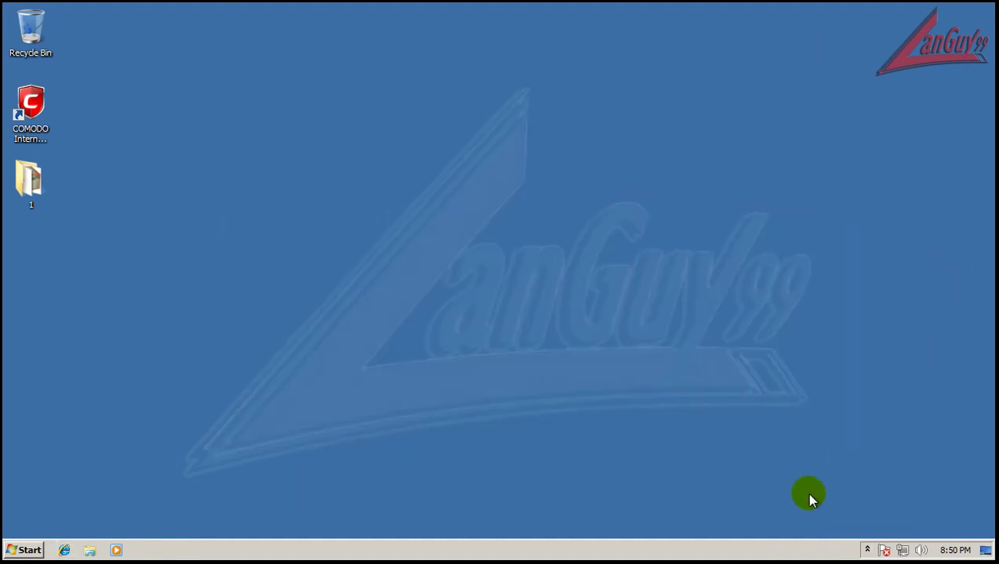